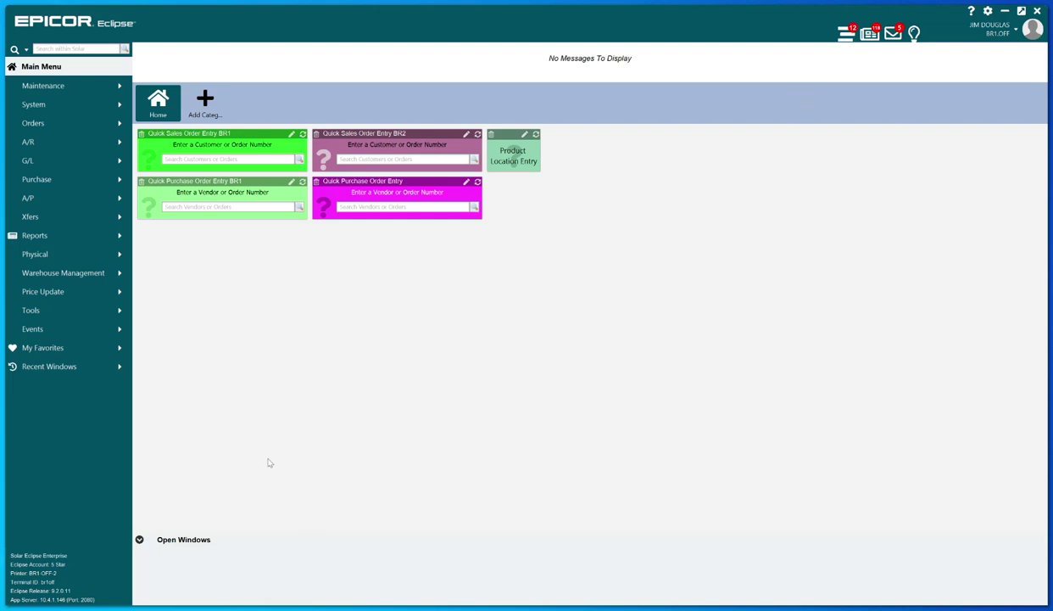
Expand Reports in the Main Menu to list Eclipse Reports, Report Writer and related entries.
left_click(61, 237)
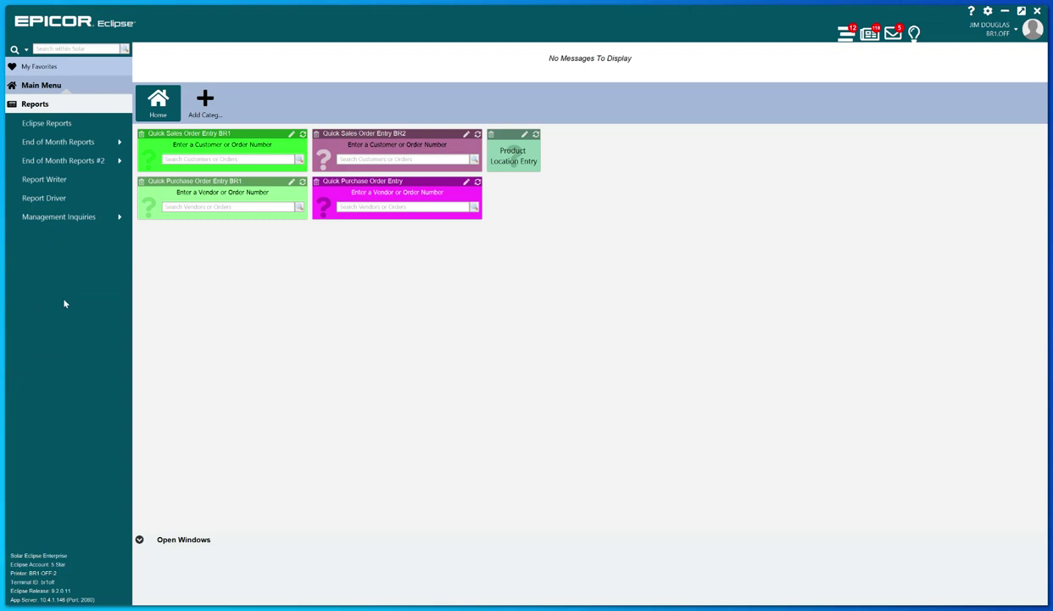
Launch Eclipse Reports, log off, and sign back in using the browser's saved login.
left_click(56, 127)
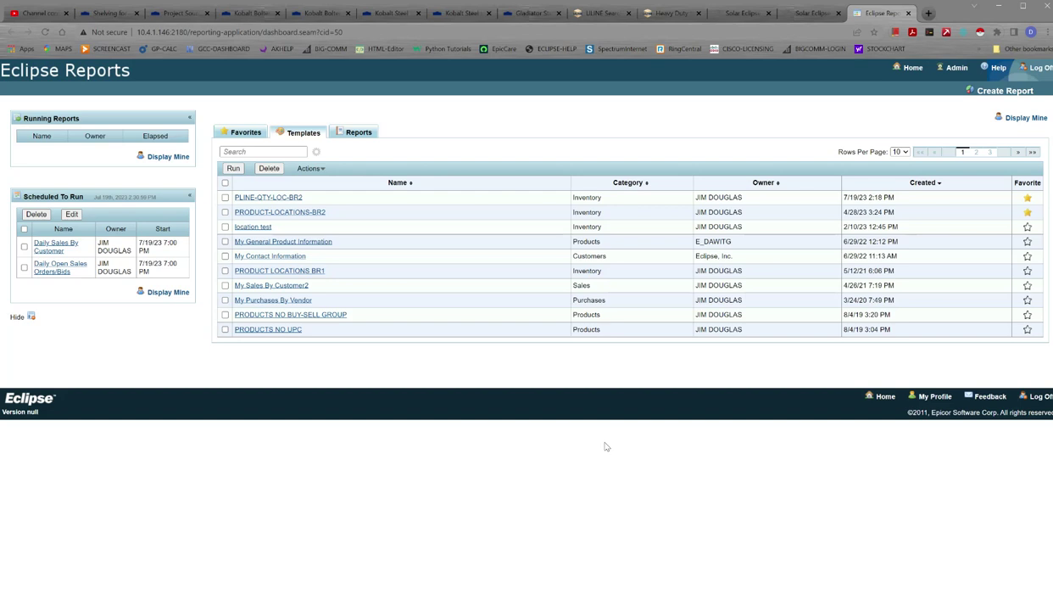
left_click(1041, 70)
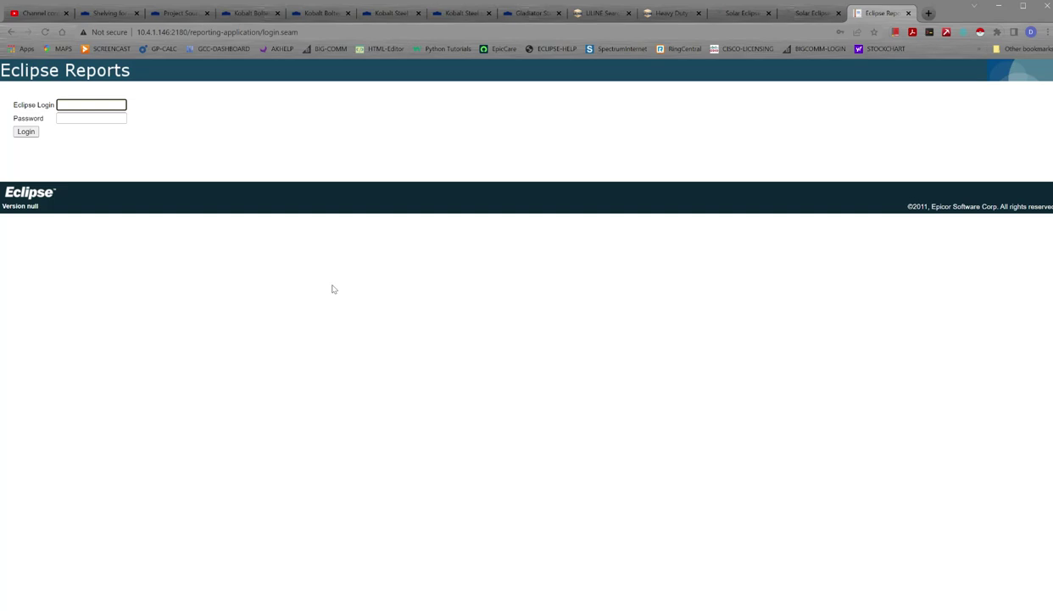
left_click(112, 104)
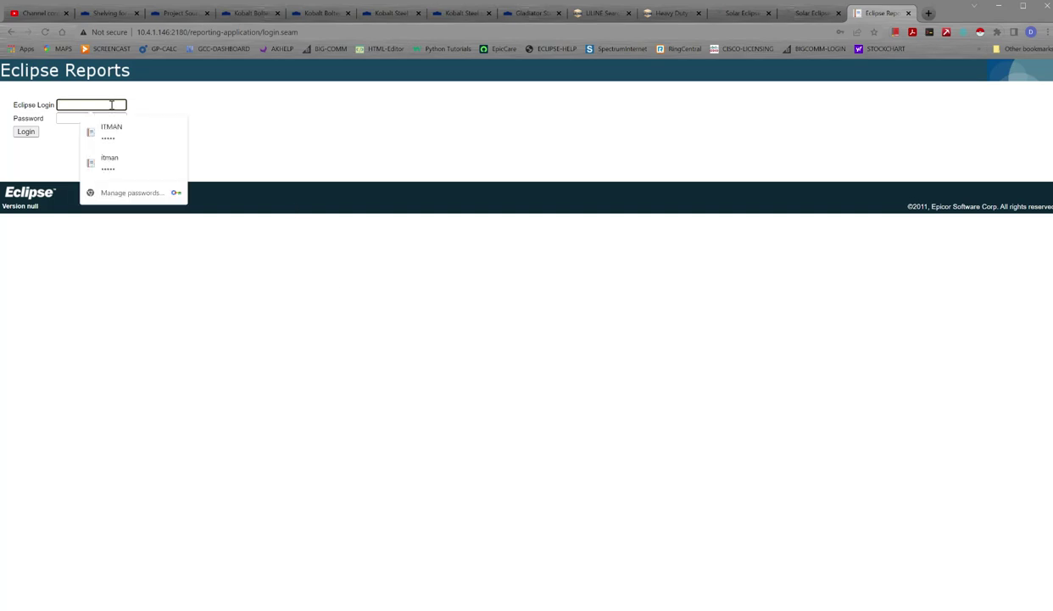
left_click(117, 134)
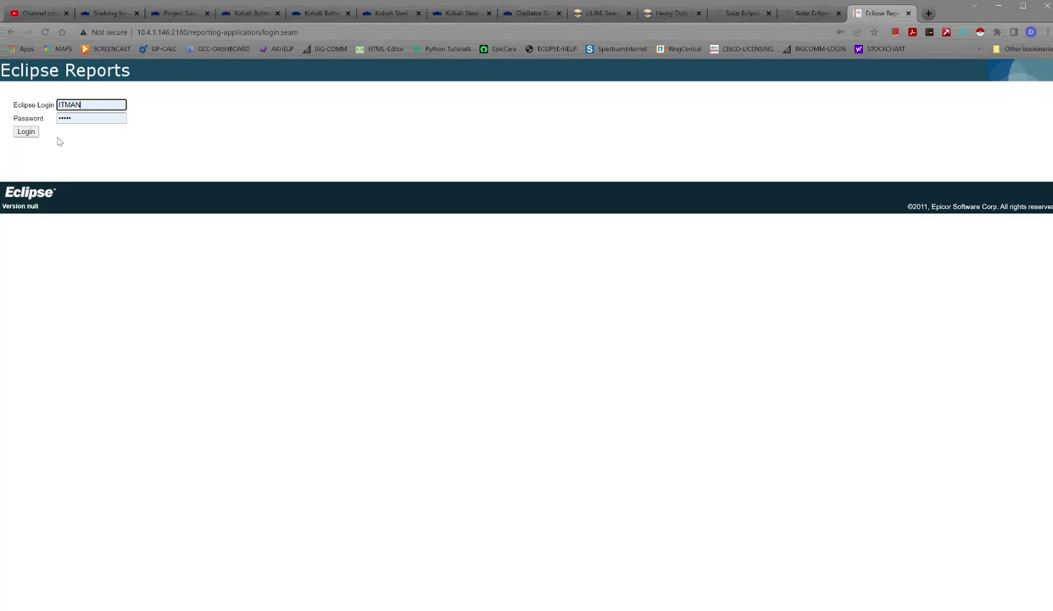
left_click(30, 133)
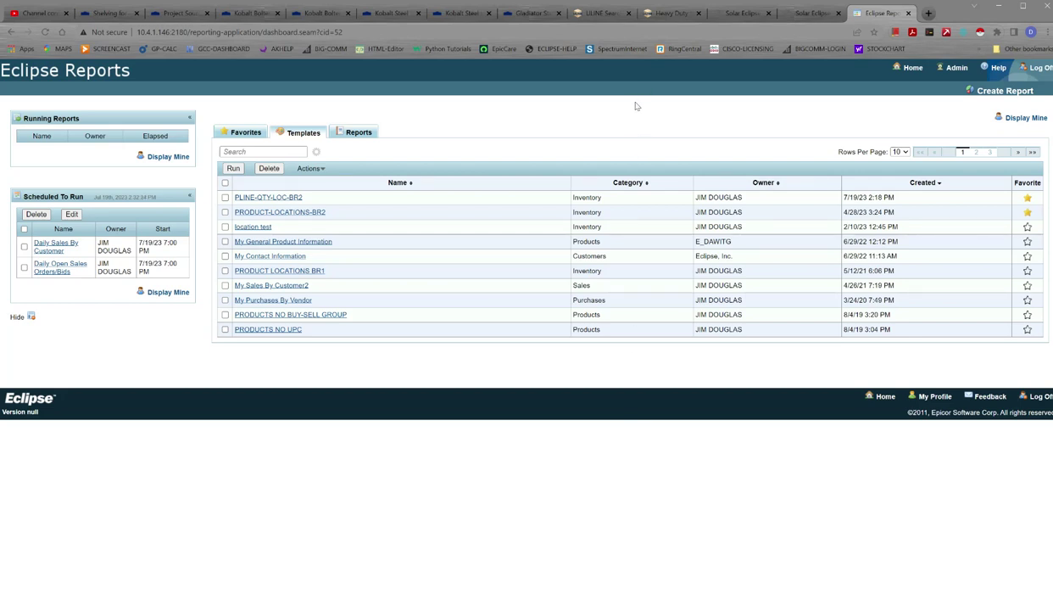
left_click(341, 134)
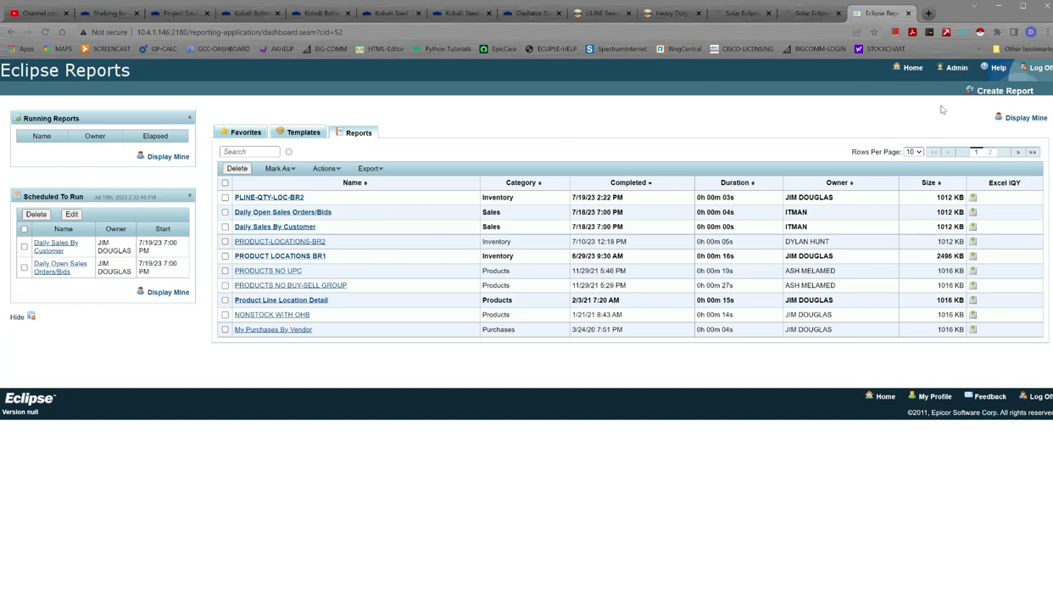
left_click(288, 127)
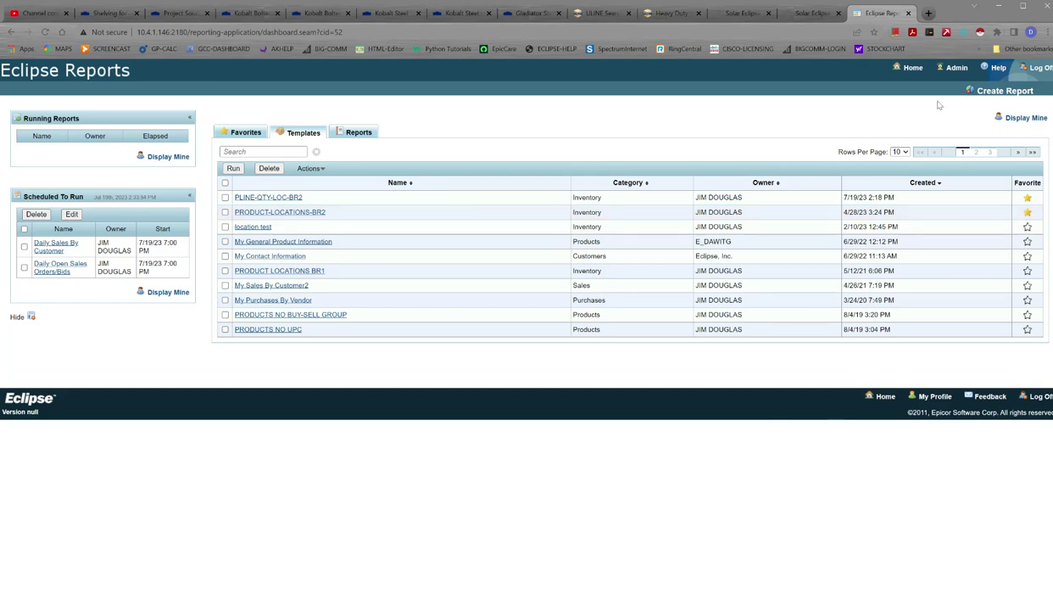
Start a new report template with its category set to Products.
left_click(973, 91)
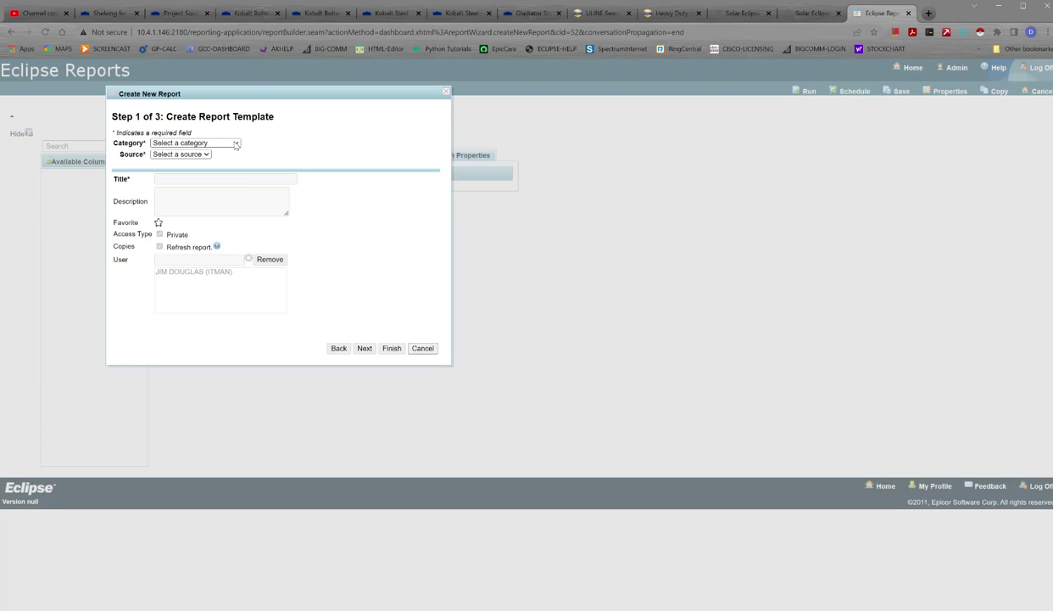
left_click(236, 144)
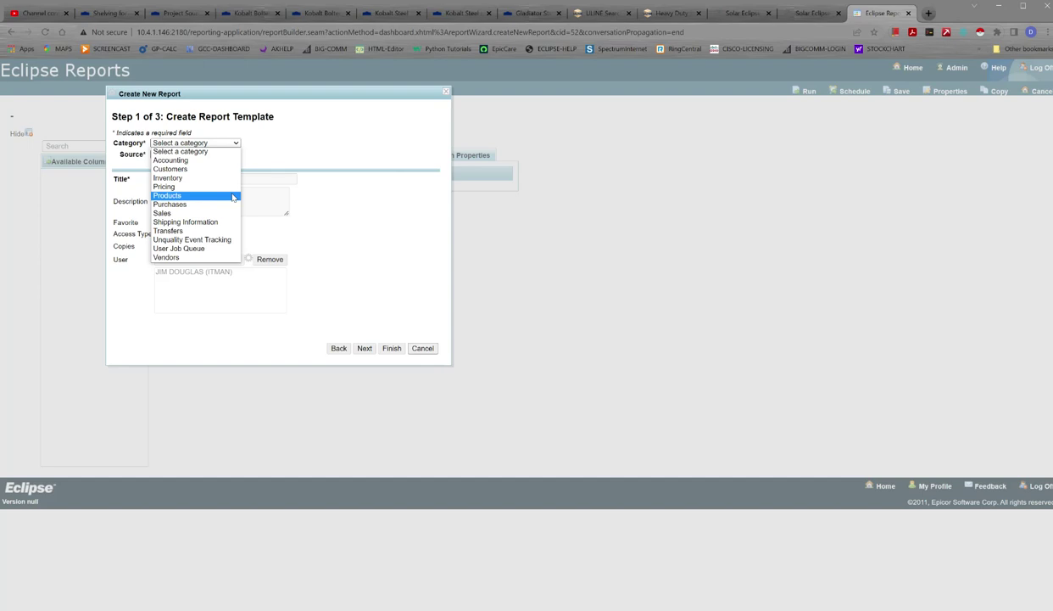
left_click(233, 197)
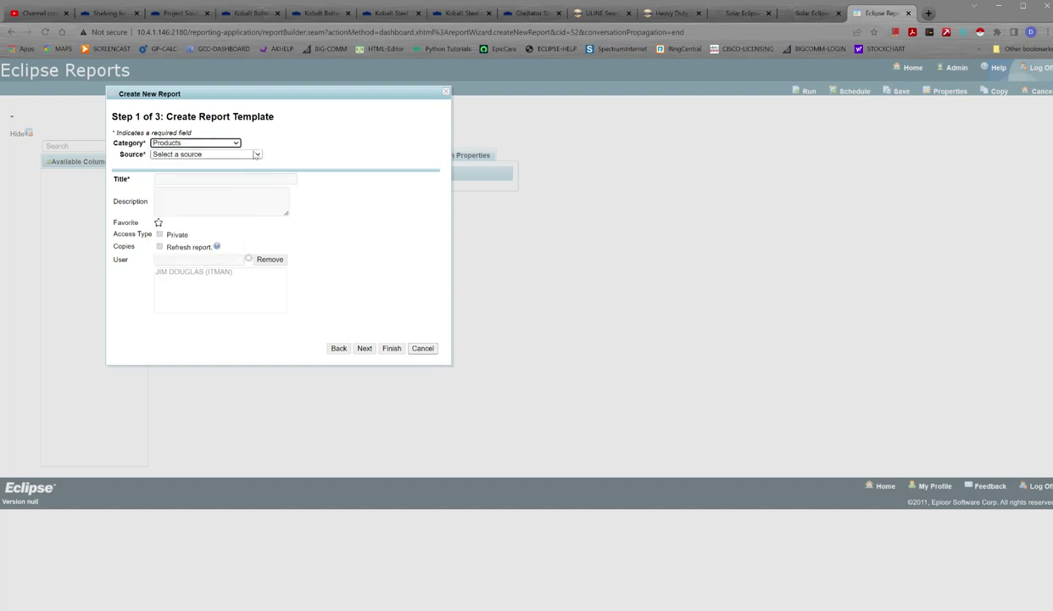
left_click(257, 155)
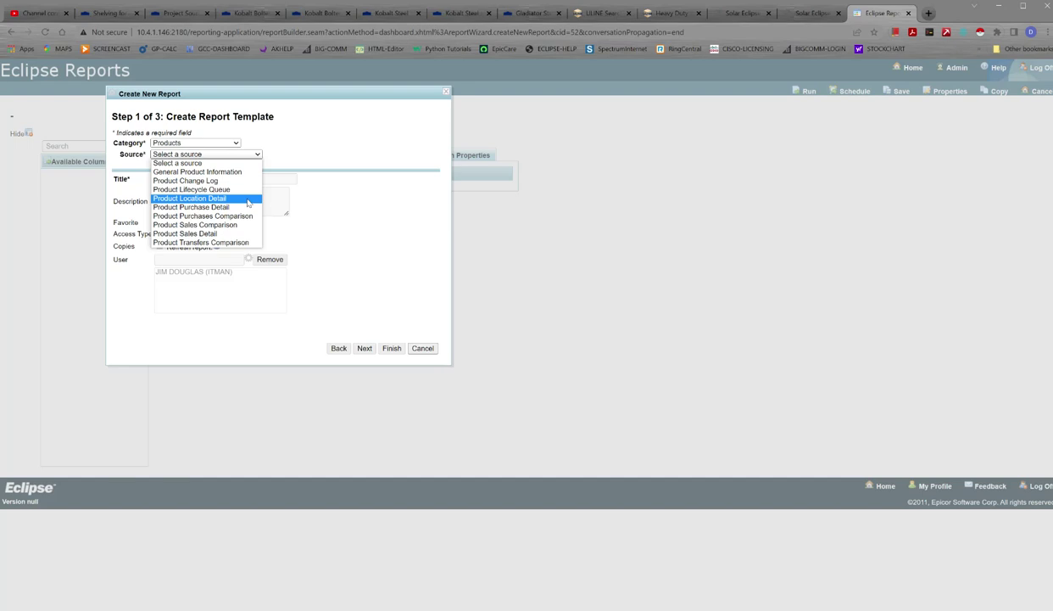
Use Product Location Detail as the source, title it 'product loc test', and clear Private.
left_click(248, 200)
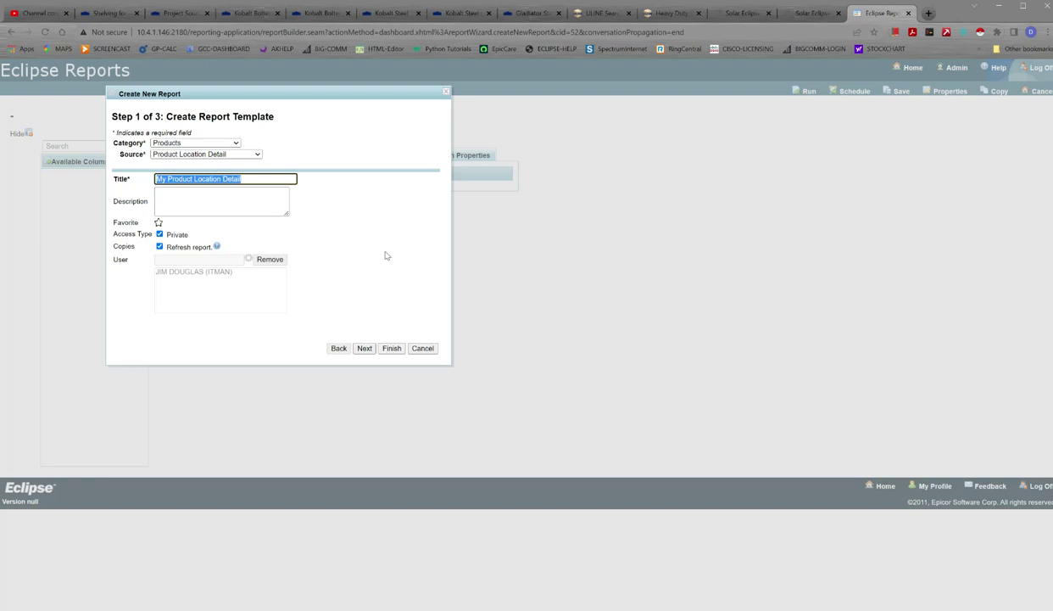
type("product loc test")
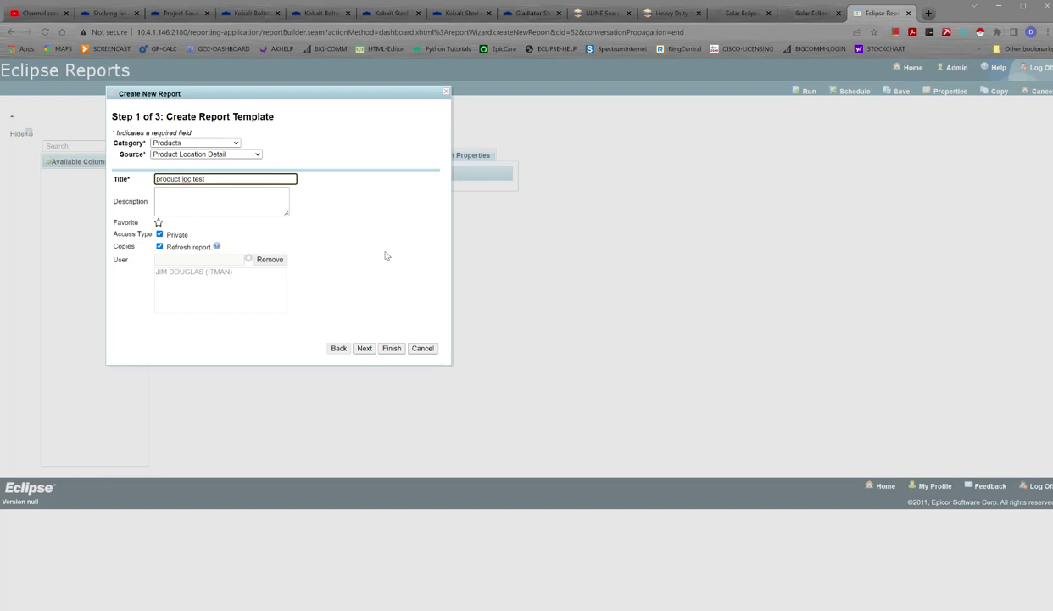
left_click(263, 195)
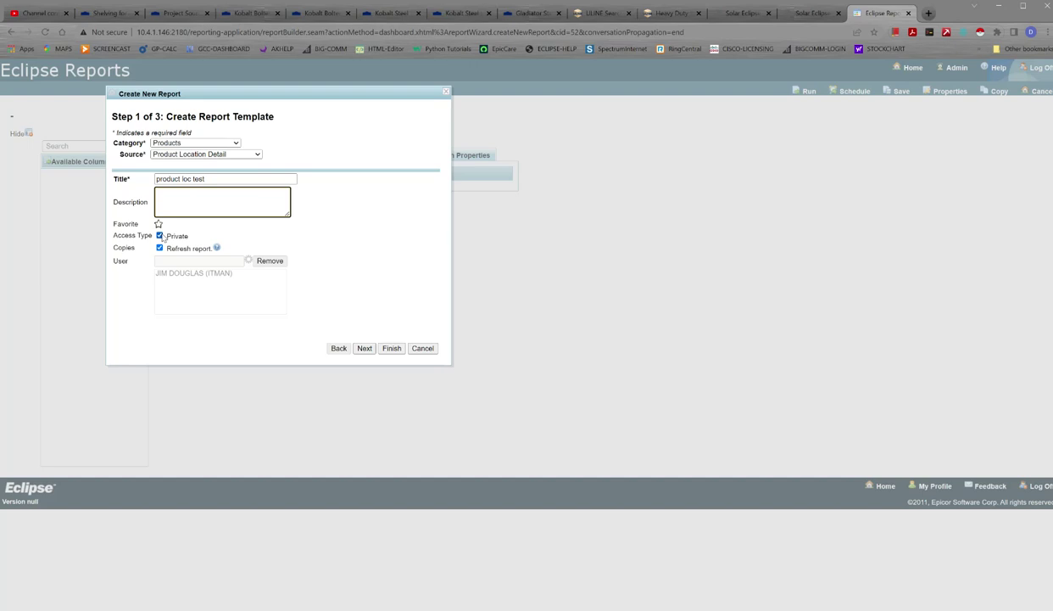
left_click(184, 257)
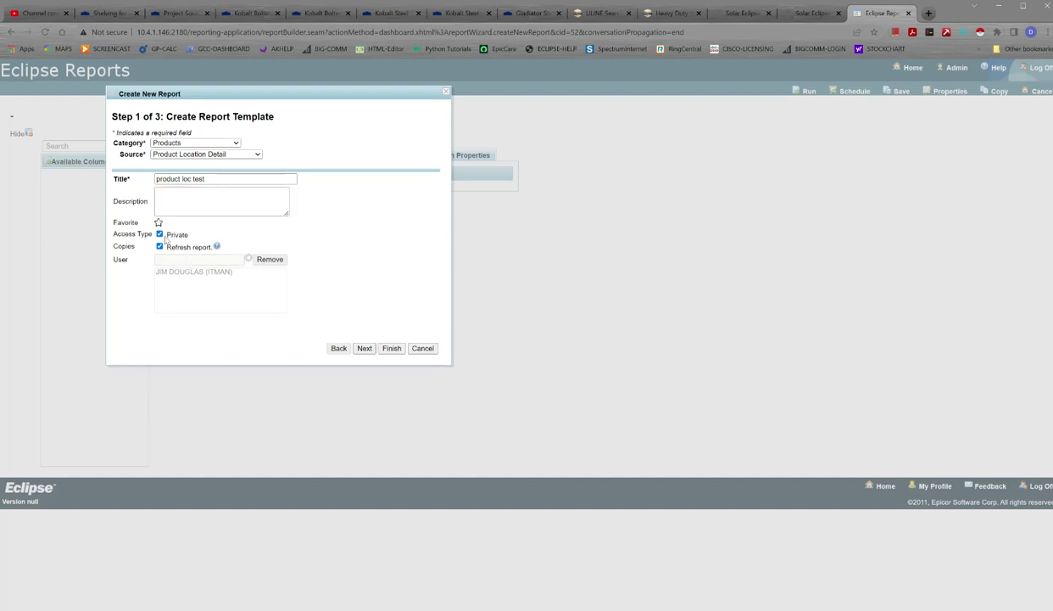
left_click(160, 234)
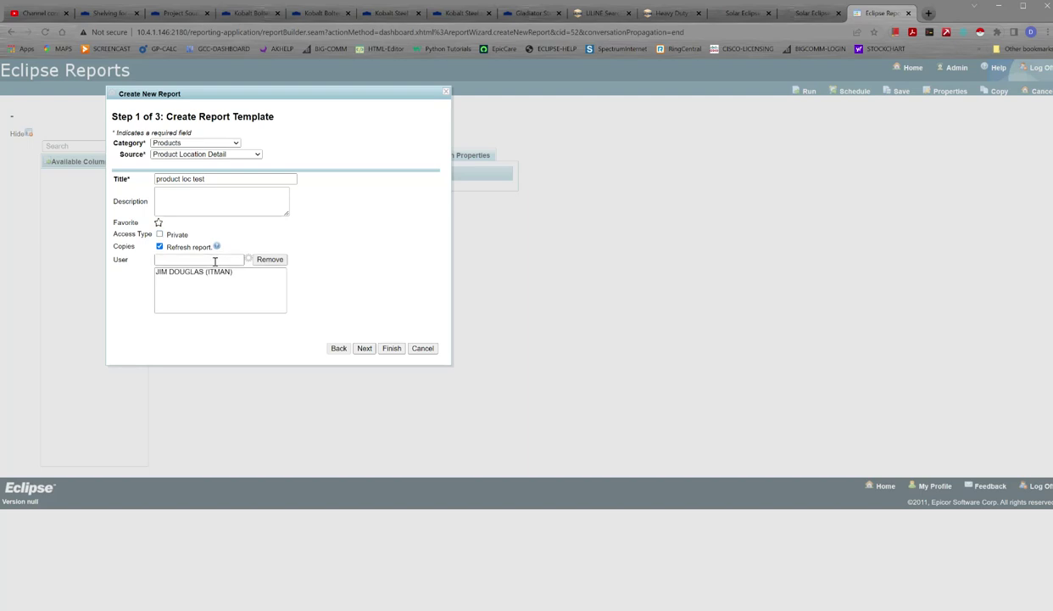
Add a user to the share list, remove them again, and continue to Step 2.
left_click(215, 260)
type("dyla")
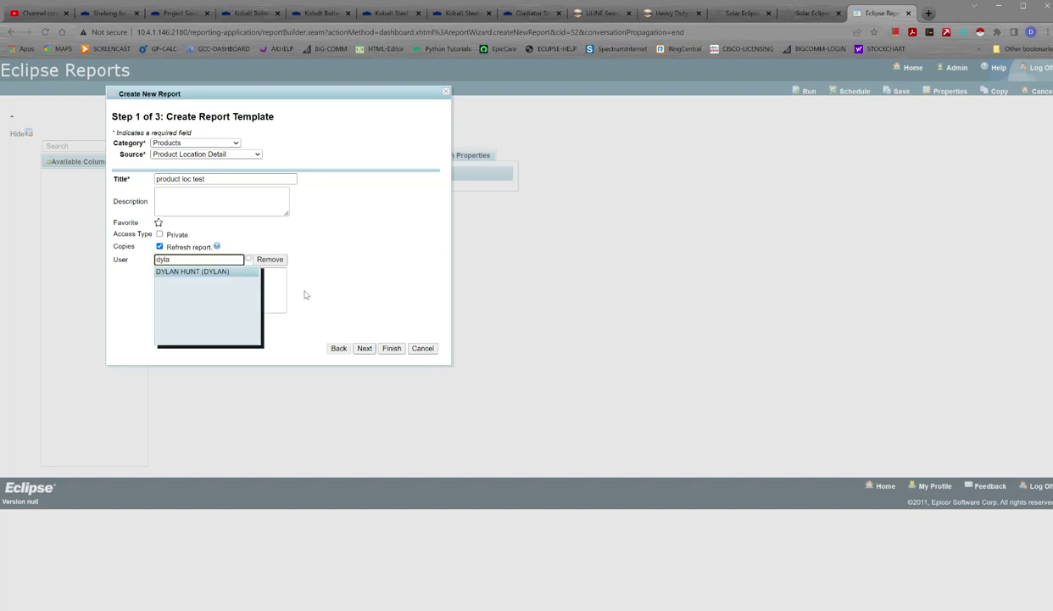
key("ctrl+a")
left_click(236, 269)
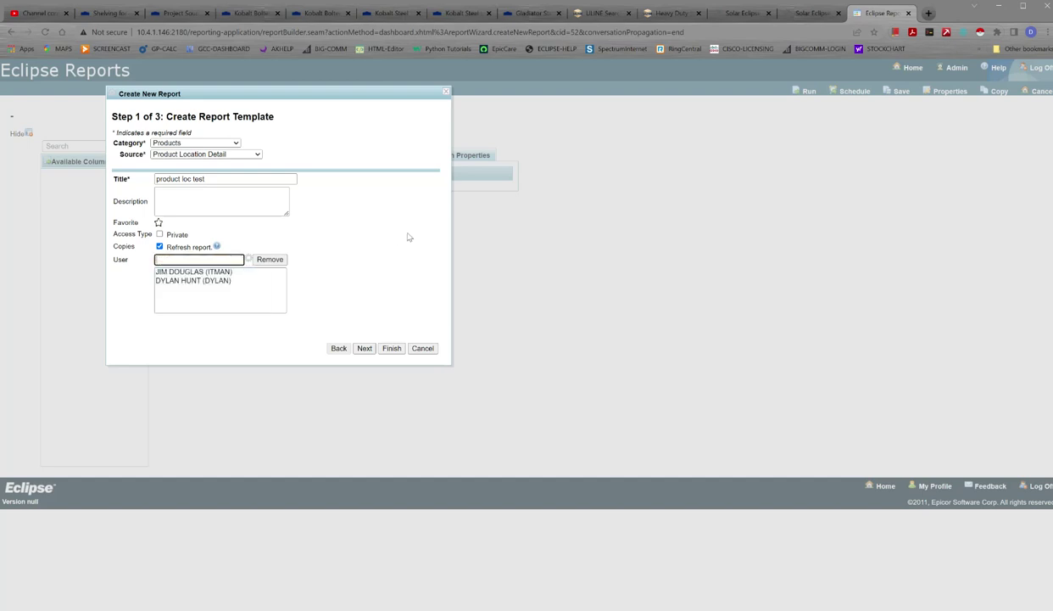
left_click(226, 279)
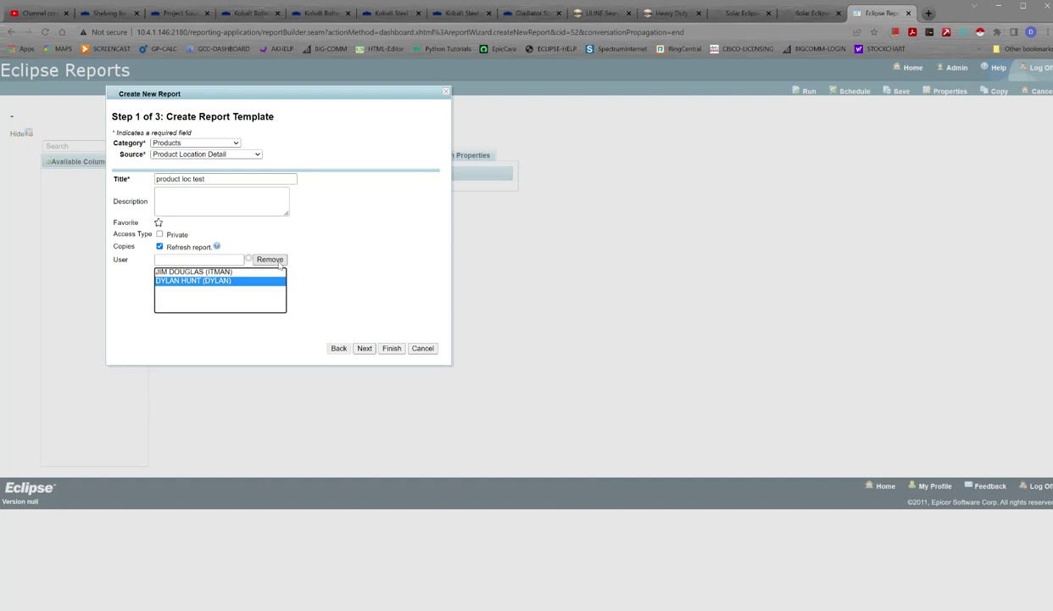
left_click(271, 260)
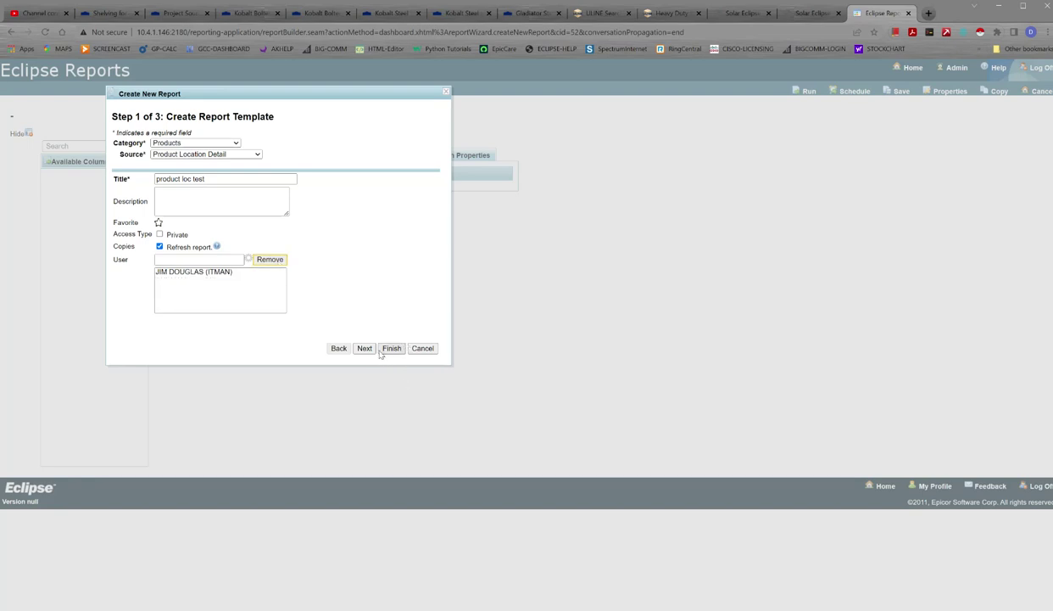
left_click(369, 350)
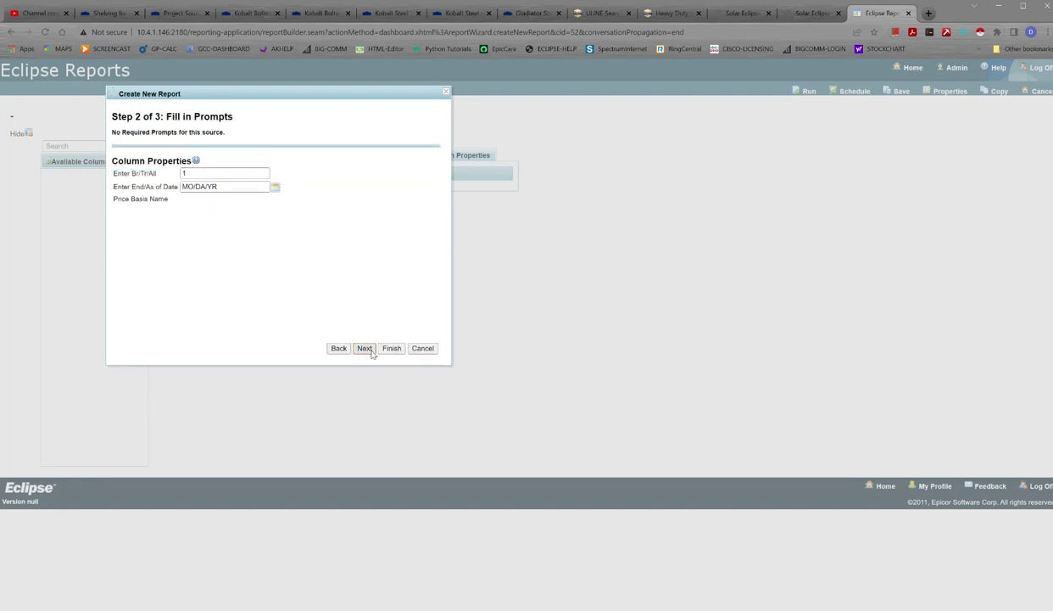
Set the Br/Tr/All prompt to 1, pass the scheduling step, and finish the wizard.
left_click(209, 173)
type("1")
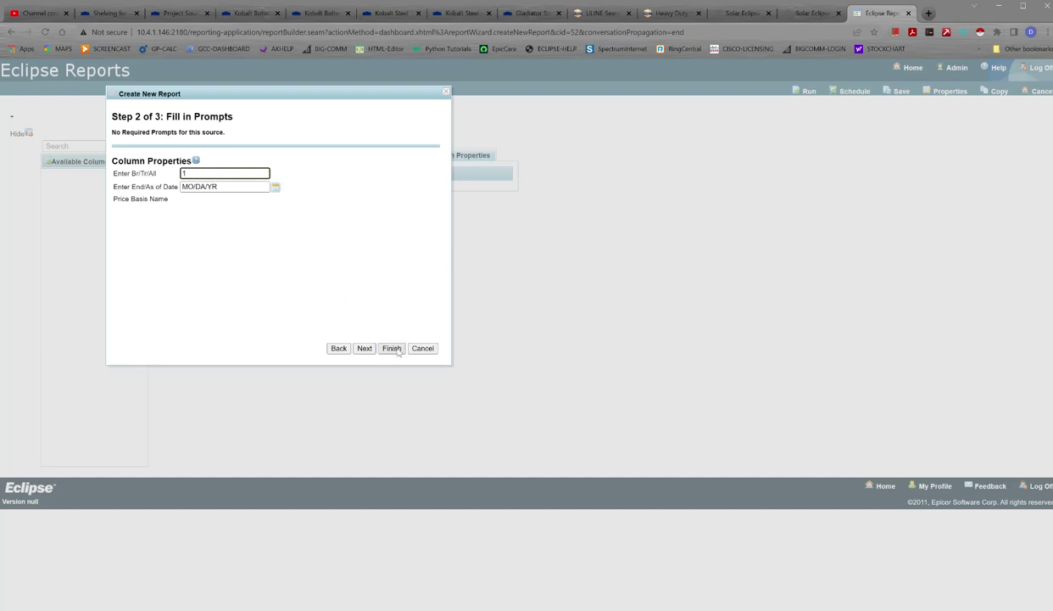
left_click(364, 348)
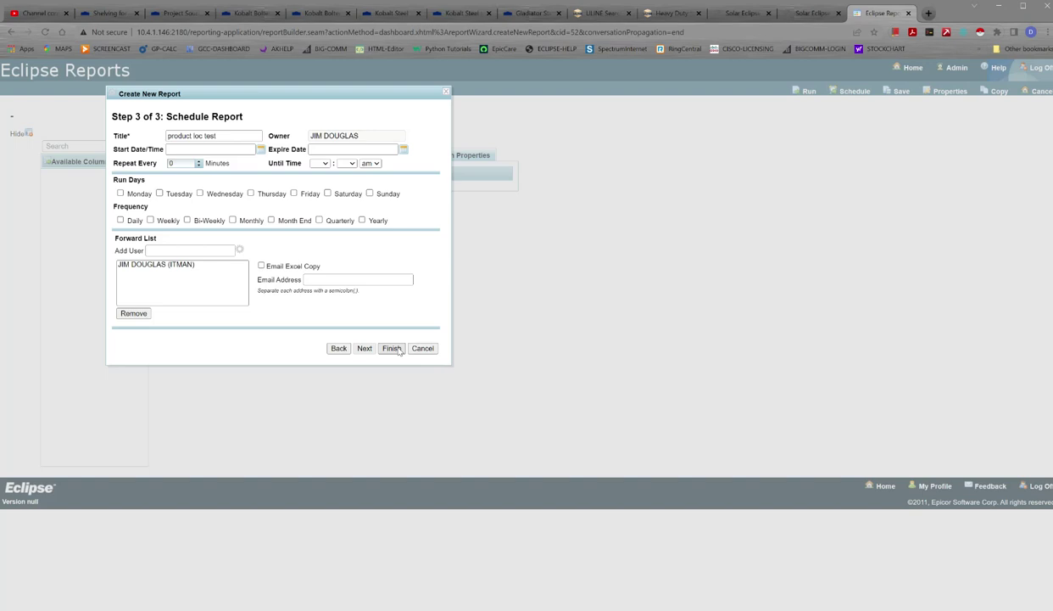
left_click(393, 348)
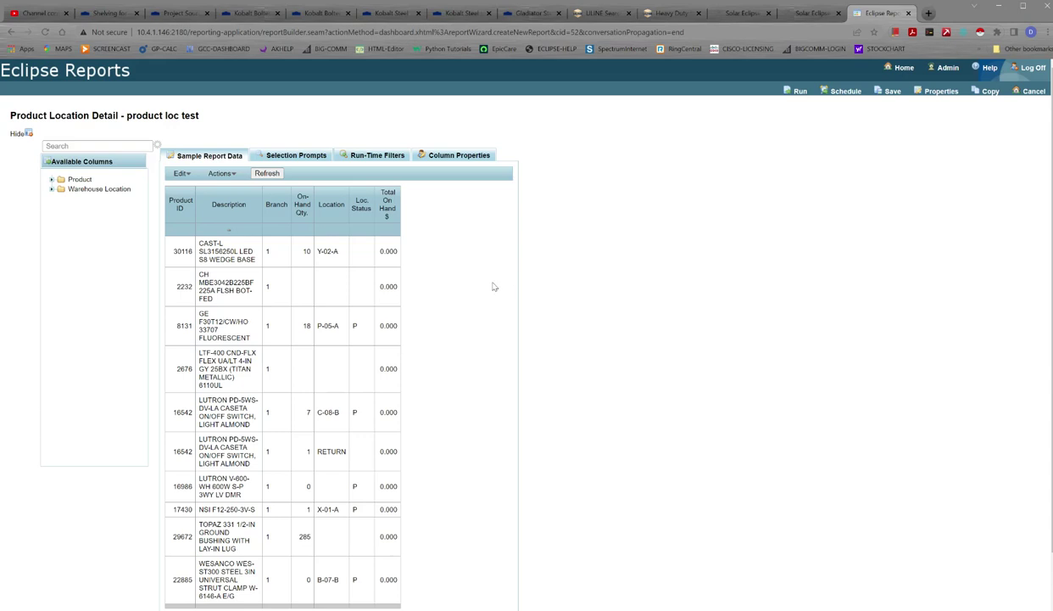
scroll(373, 386, "down", 1)
scroll(377, 406, "up", 1)
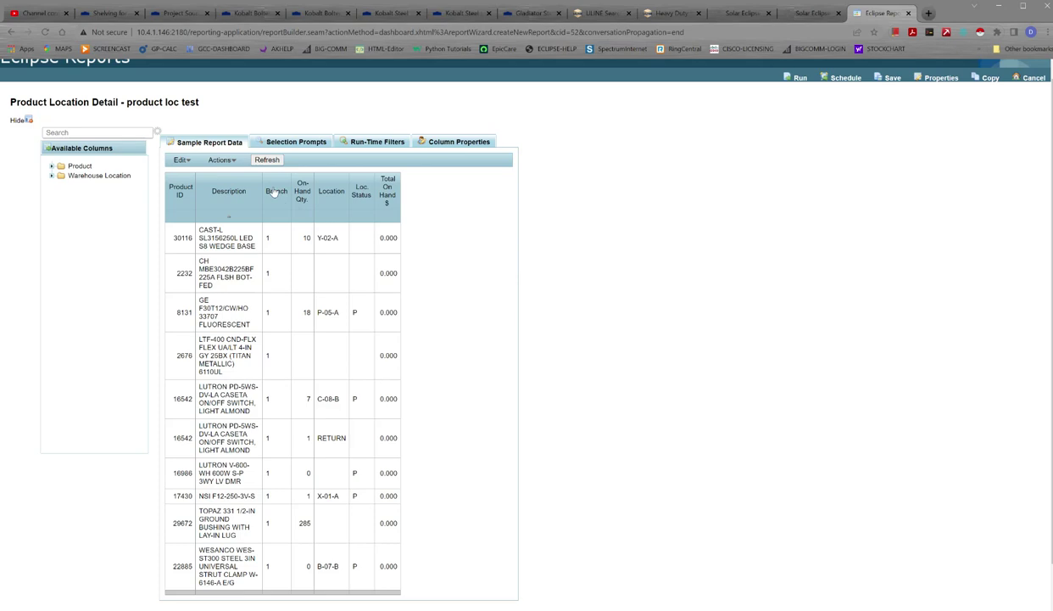
mouse_move(274, 192)
left_mouse_down()
mouse_move(301, 197)
mouse_move(273, 193)
left_mouse_up()
left_click(52, 168)
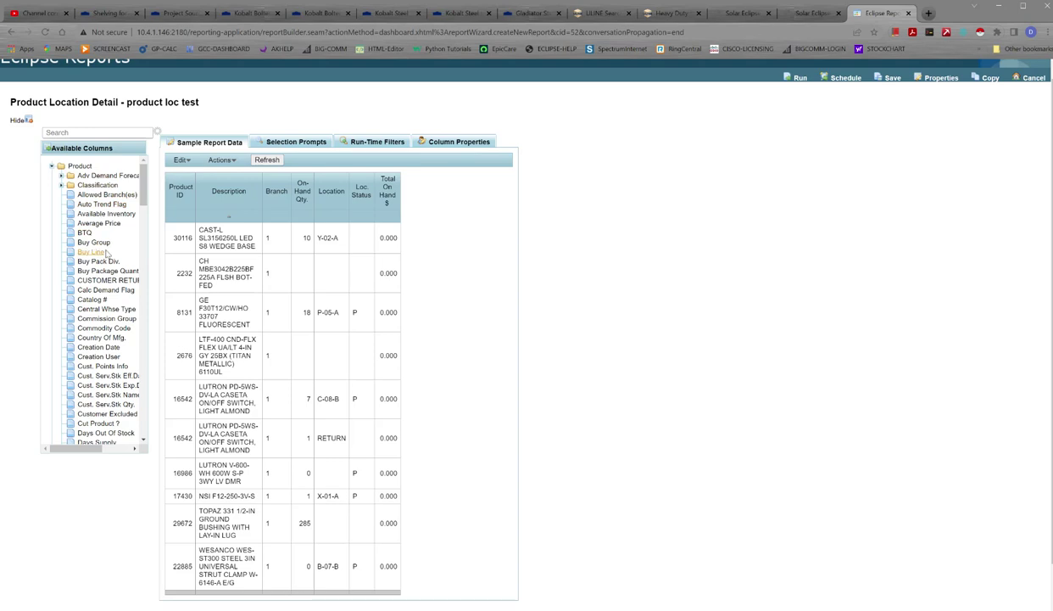
scroll(106, 255, "down", 6)
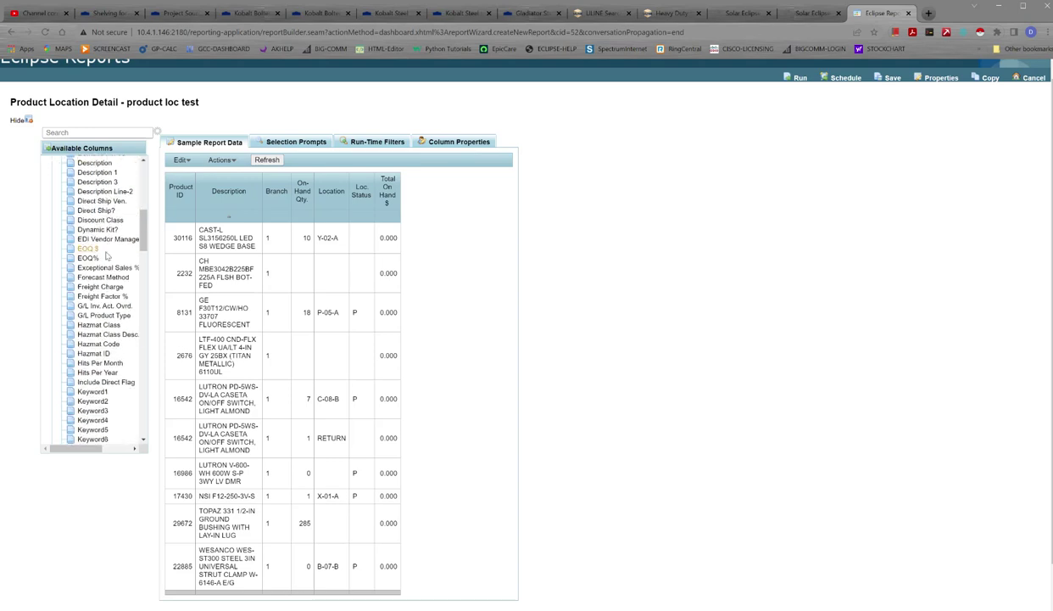
scroll(106, 255, "down", 5)
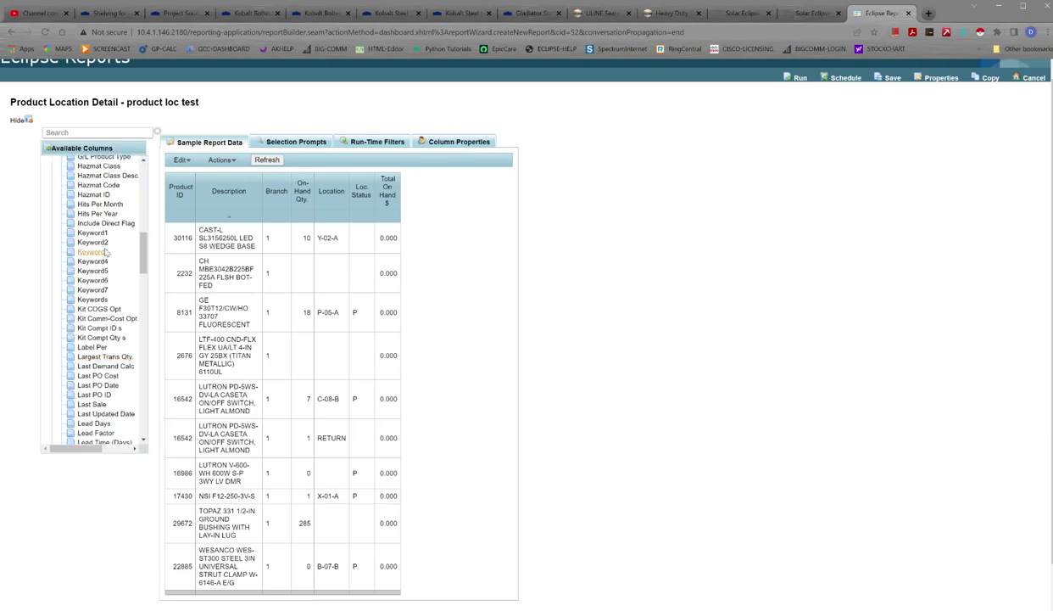
scroll(106, 251, "down", 3)
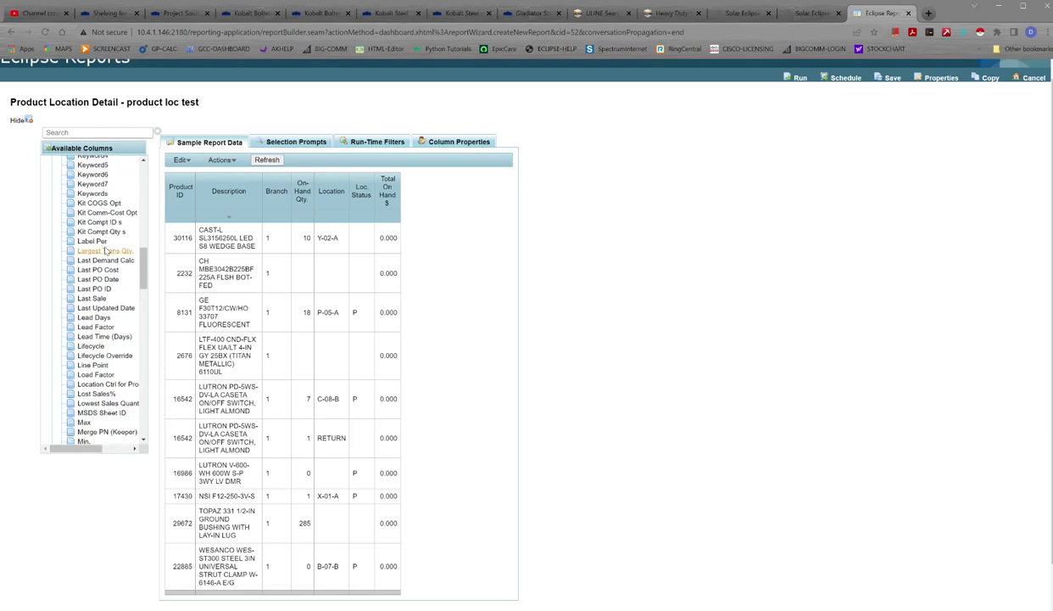
scroll(106, 251, "down", 2)
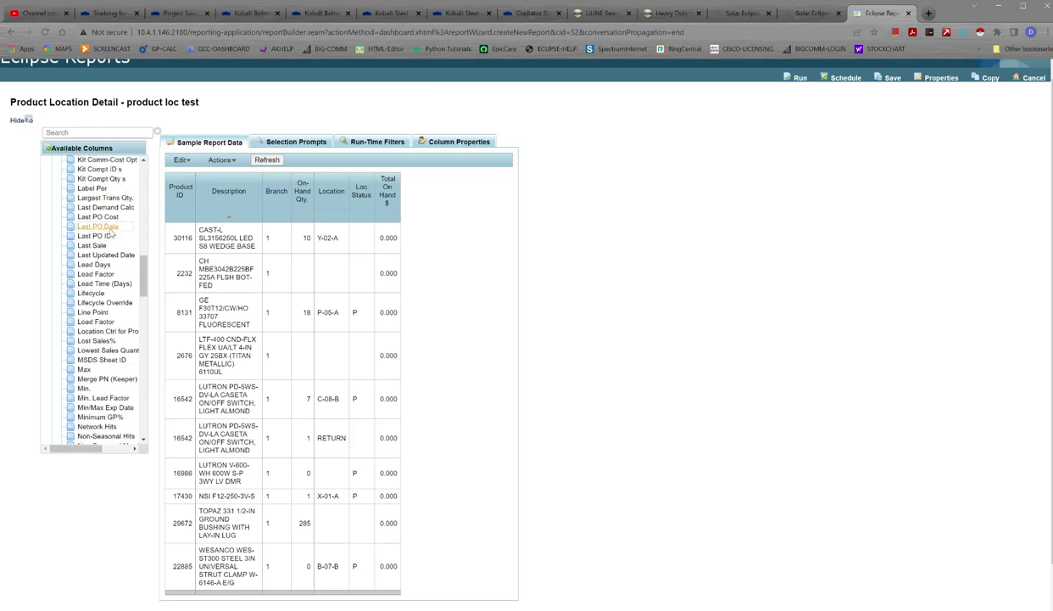
scroll(110, 233, "down", 4)
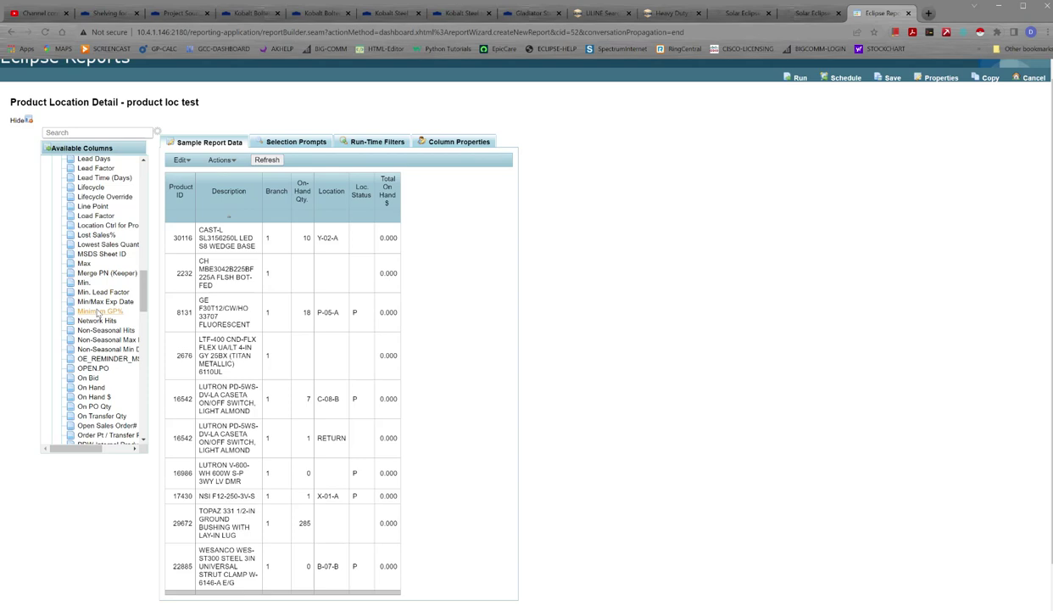
scroll(97, 314, "down", 6)
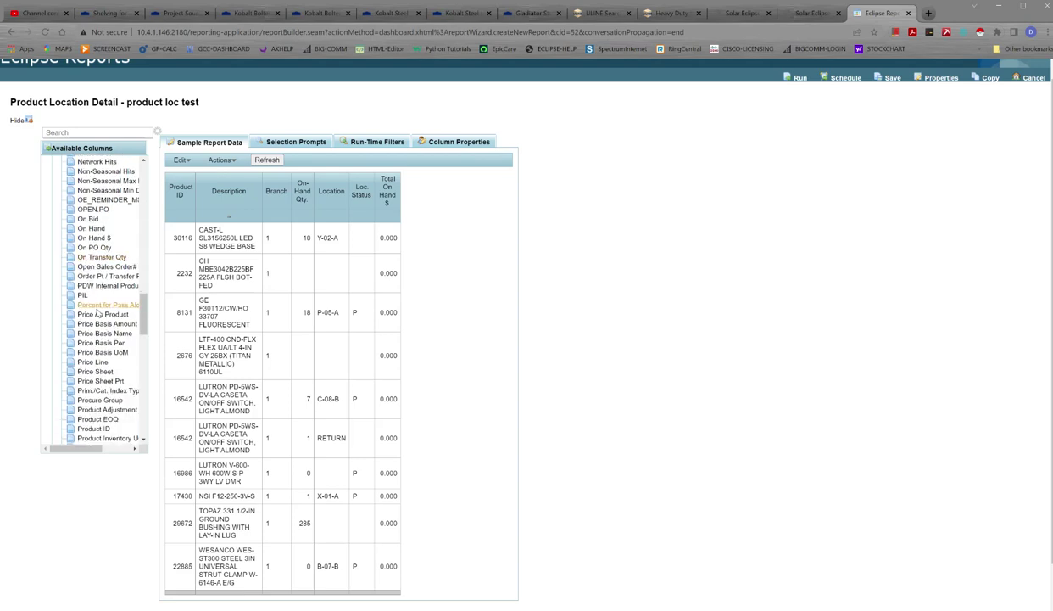
scroll(127, 373, "up", 15)
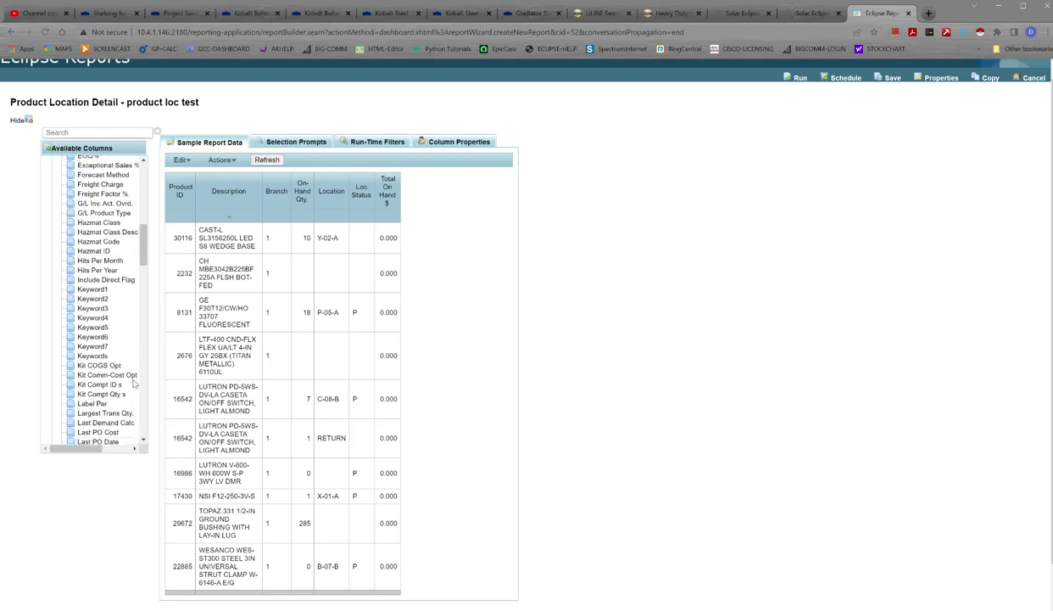
scroll(133, 384, "up", 15)
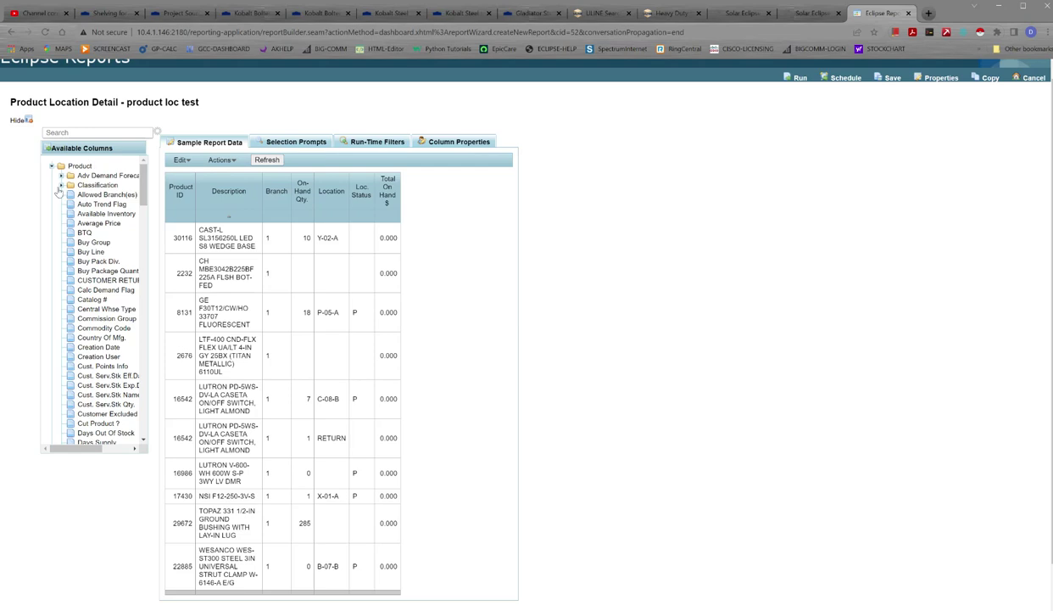
left_click(52, 167)
left_click(52, 175)
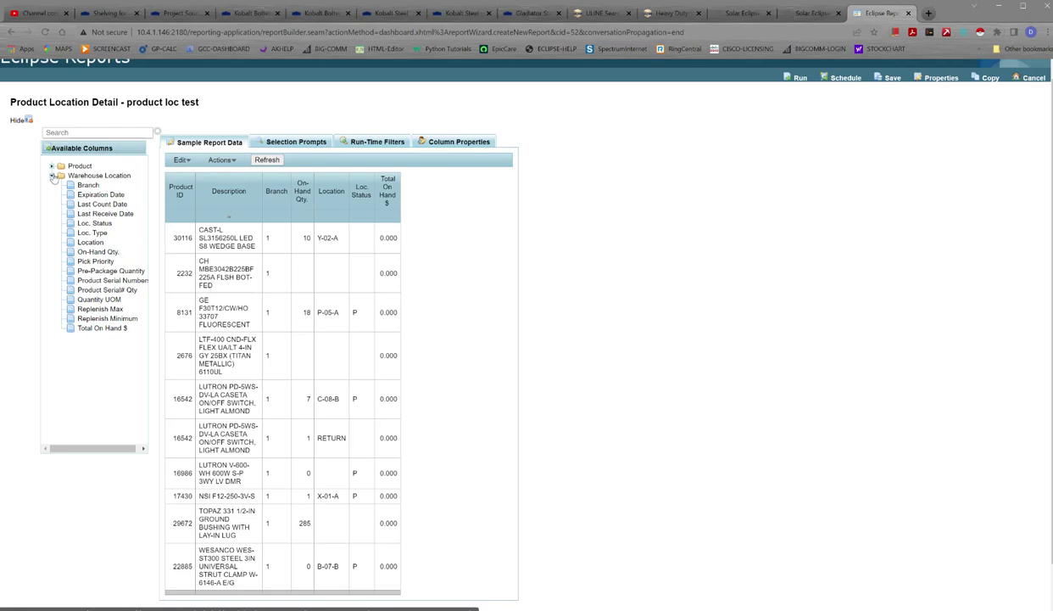
left_click(53, 176)
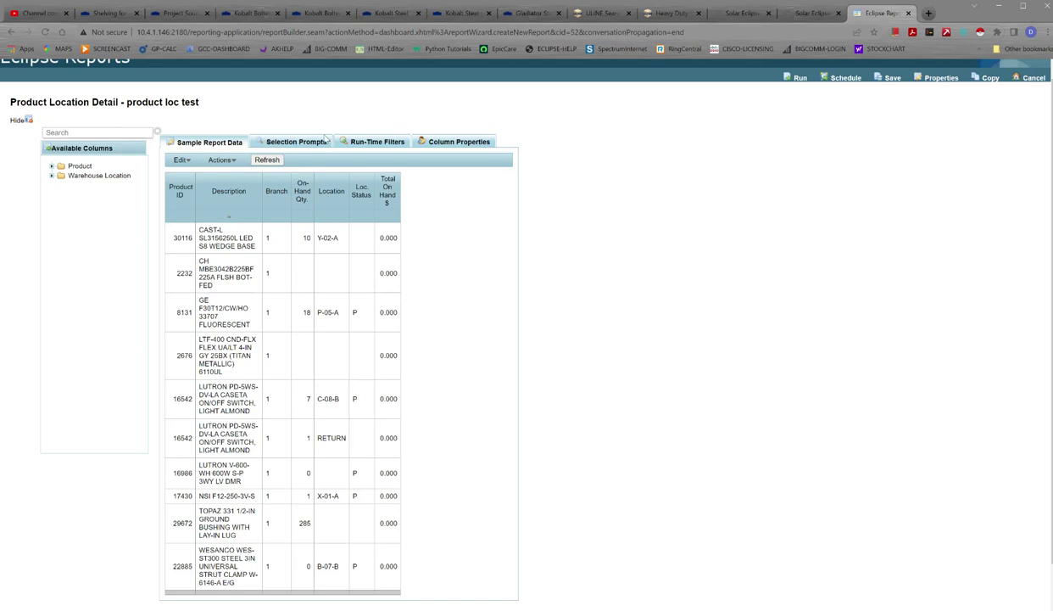
left_click(320, 142)
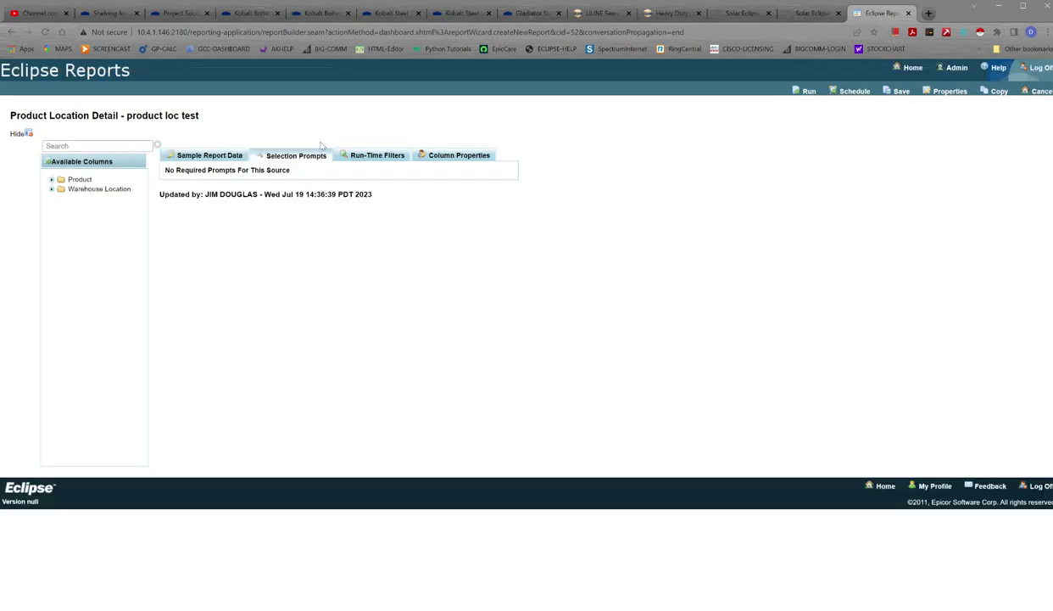
Add a new optional row on the report's Run-Time Filters tab.
left_click(371, 159)
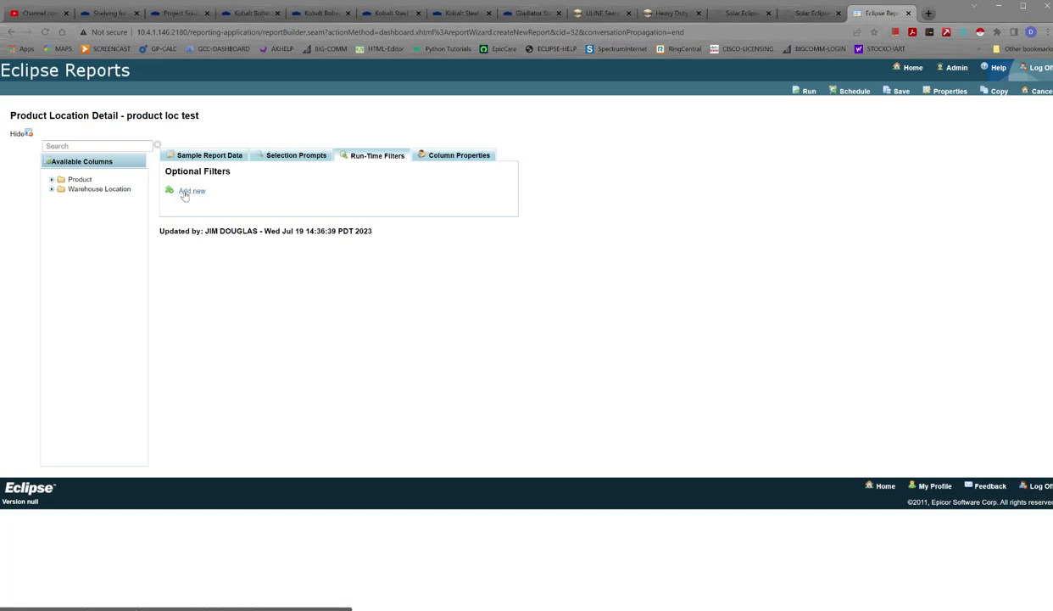
left_click(184, 191)
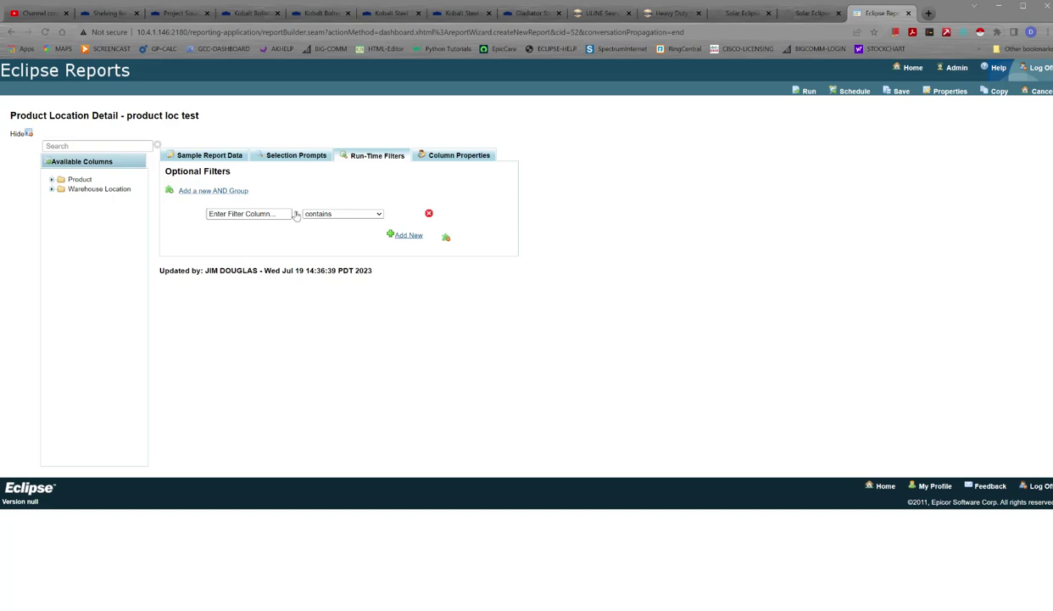
Filter on Branch equals 2, then save and run the product loc test report.
left_click(296, 214)
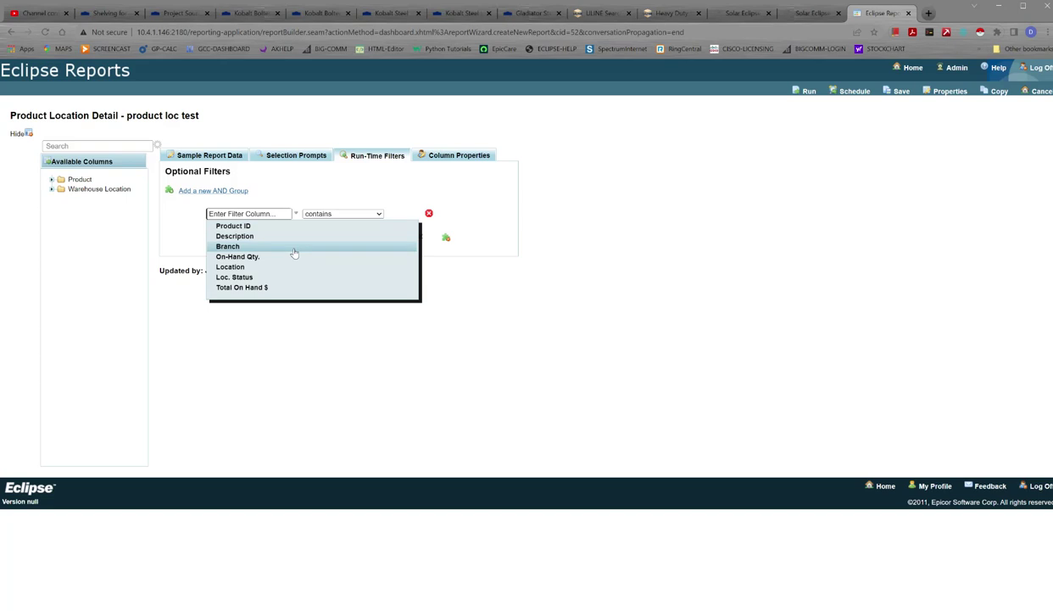
left_click(294, 247)
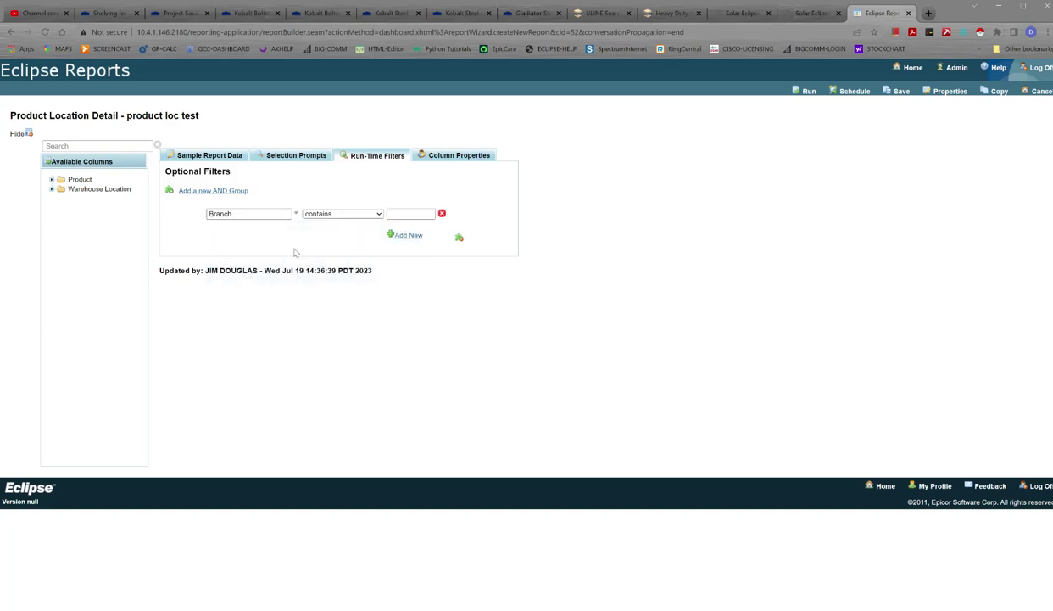
left_click(378, 215)
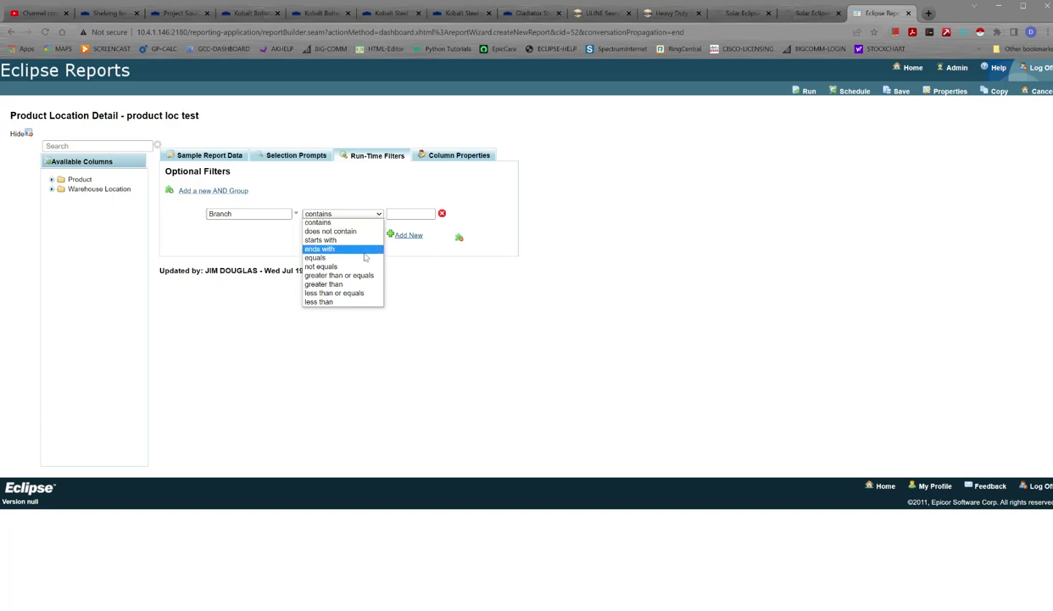
left_click(352, 248)
left_click(378, 215)
left_click(355, 258)
left_click(407, 214)
type("2")
left_click(507, 302)
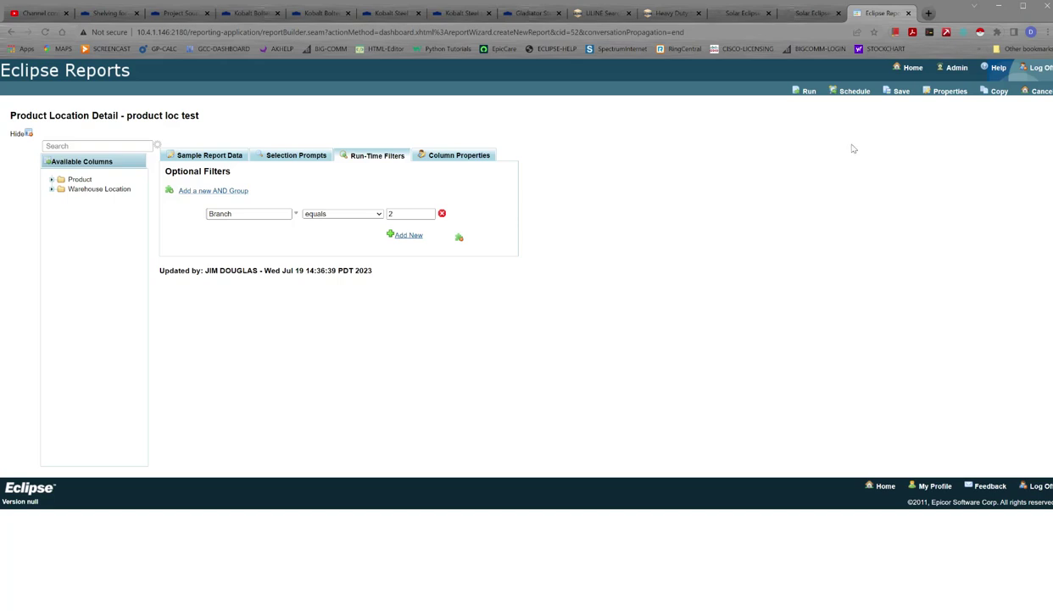
left_click(863, 91)
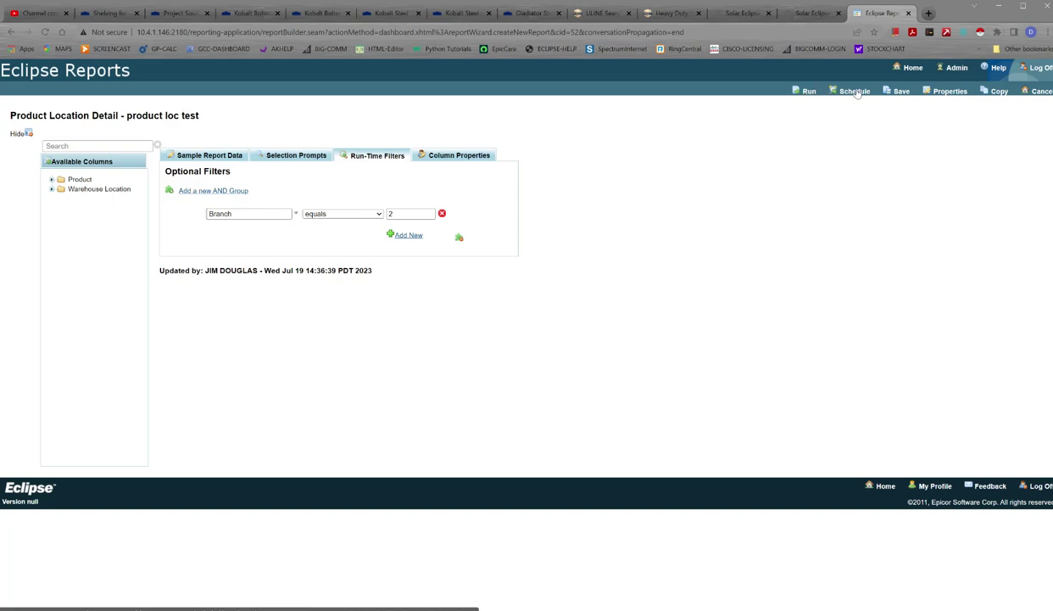
left_click(808, 91)
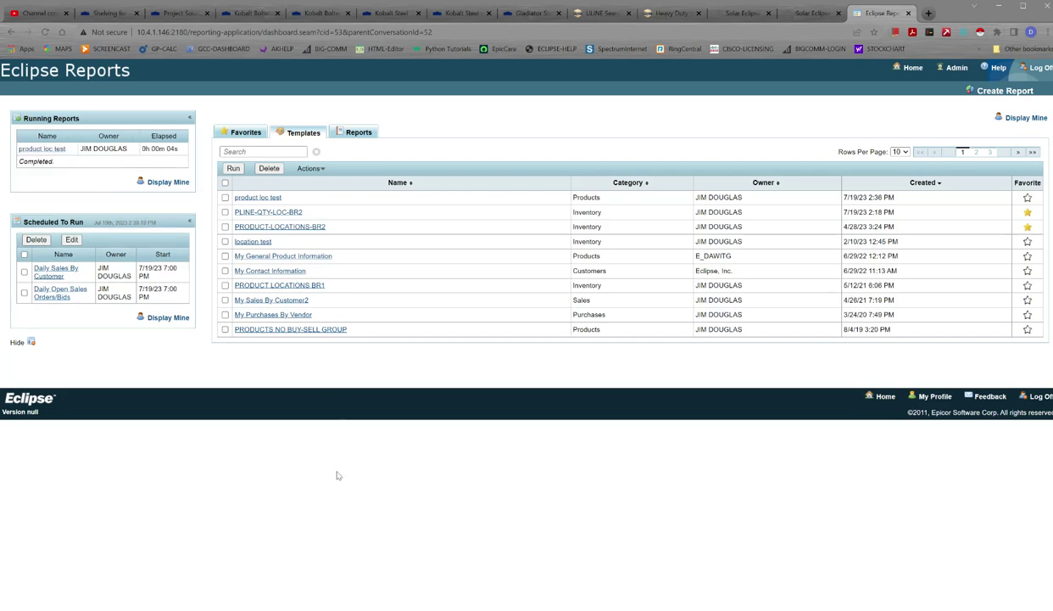
key("alt+Tab")
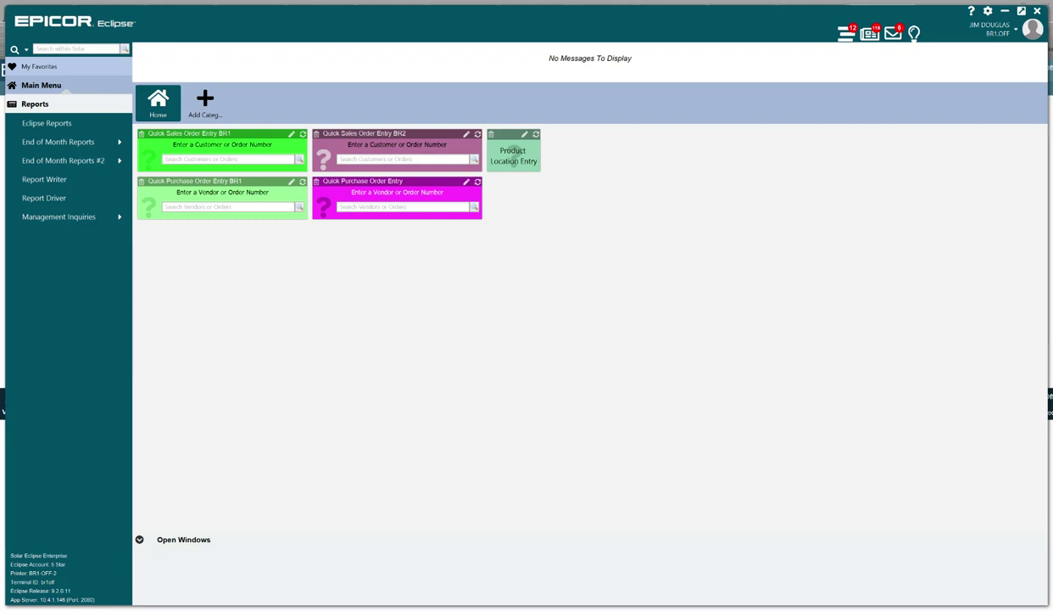
left_click(1005, 12)
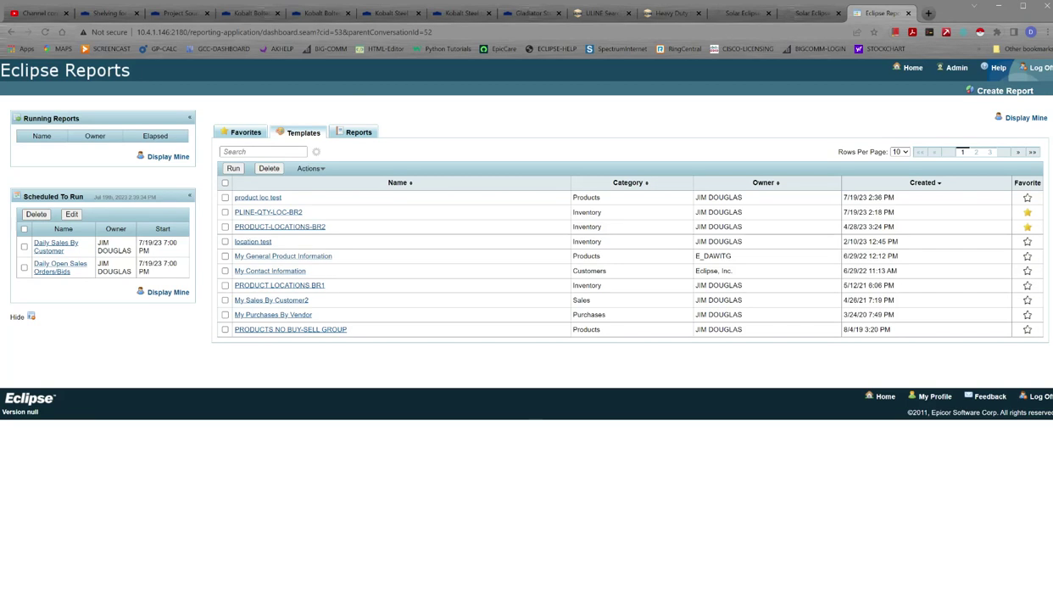
Export the completed product loc test report to Excel IQY, accepting the 10,000-row warning.
left_click(360, 133)
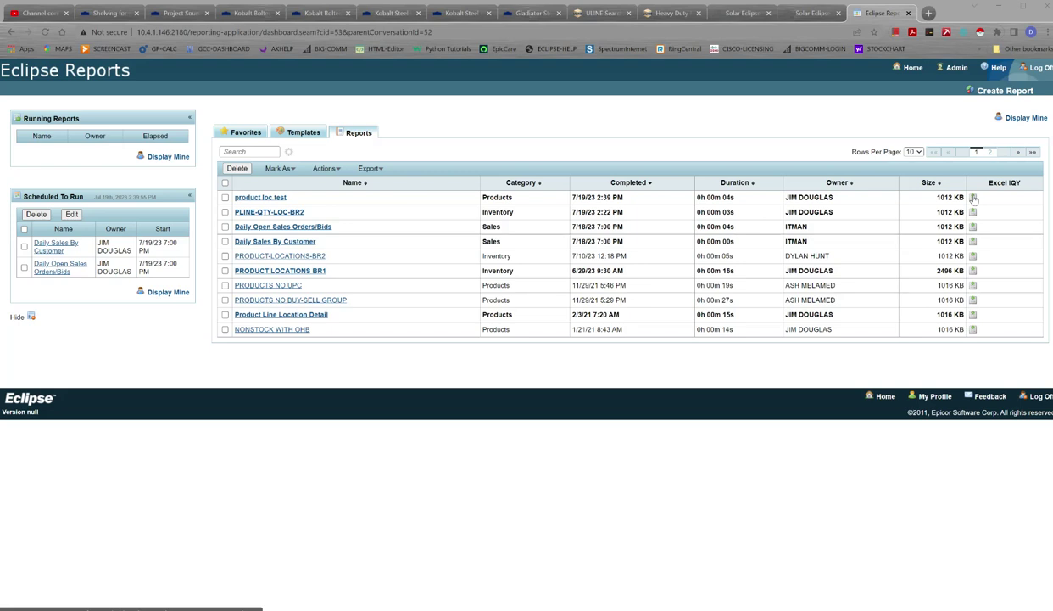
left_click(974, 198)
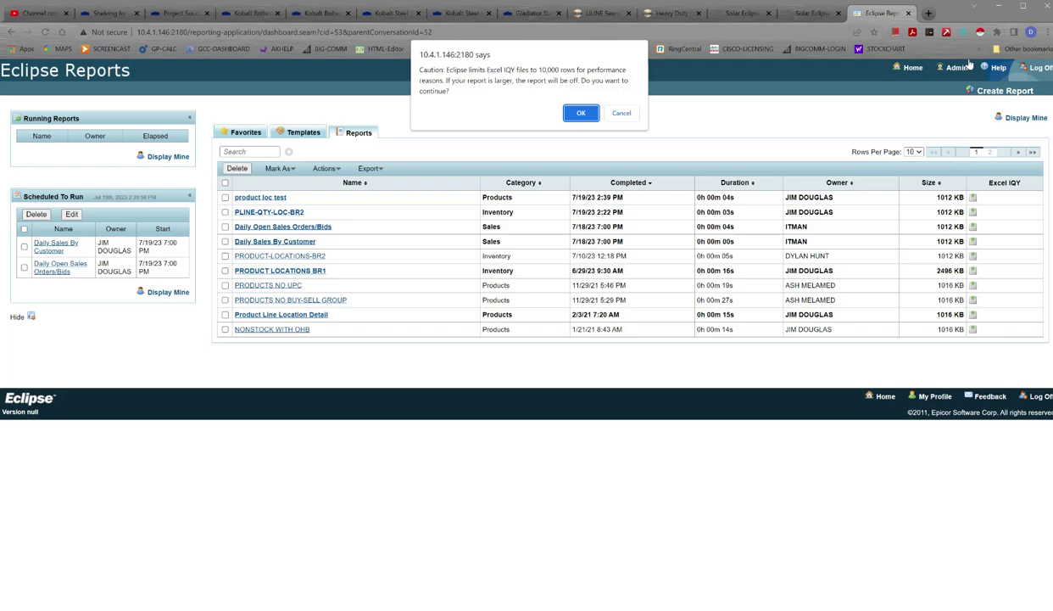
left_click(582, 114)
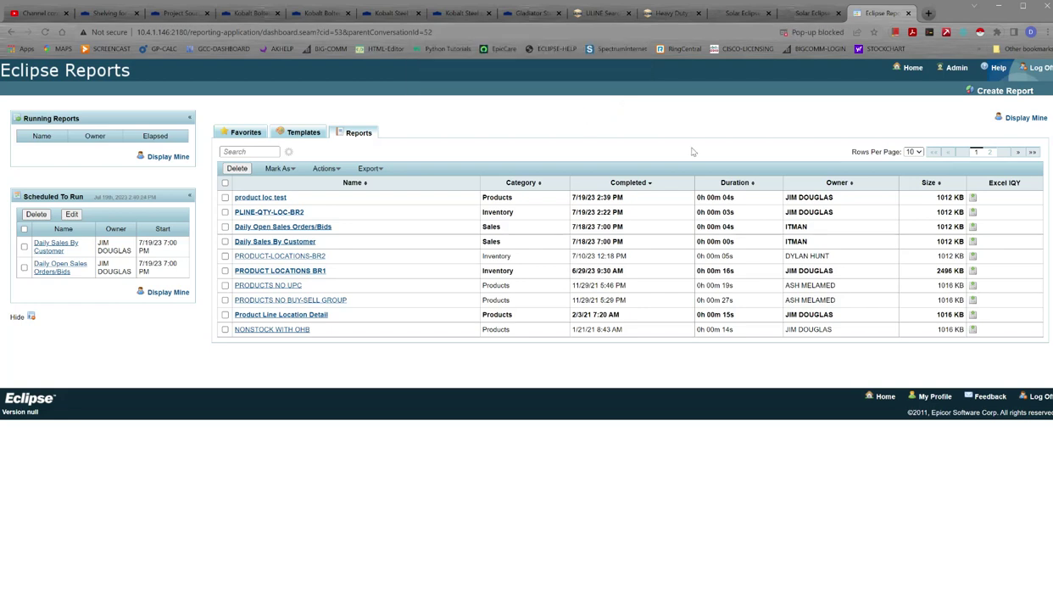
Always allow pop-ups from the reports server, re-export to Excel, and show the downloaded file.
left_click(841, 32)
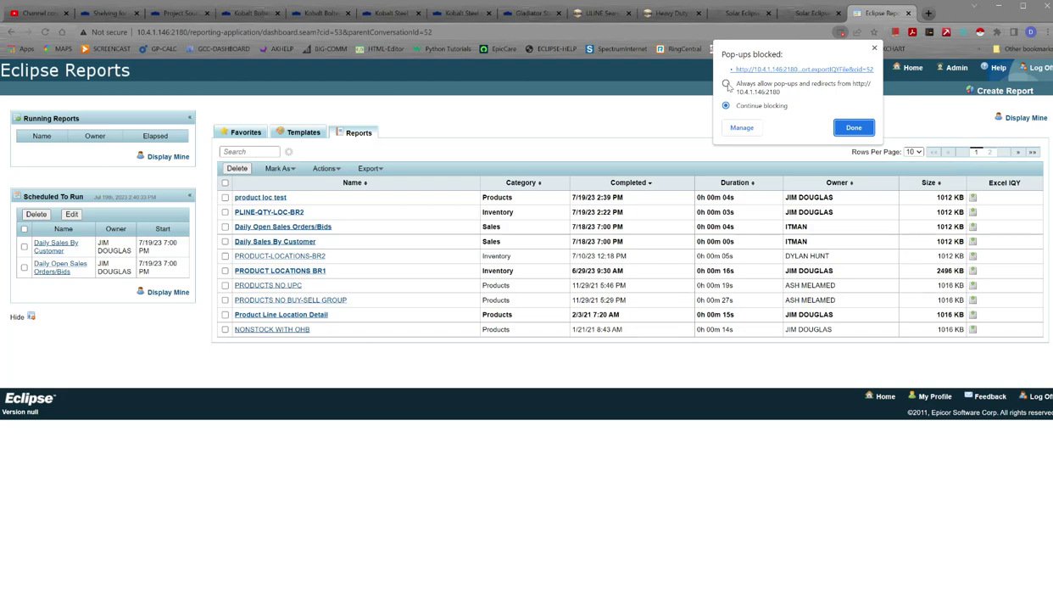
left_click(727, 84)
left_click(846, 128)
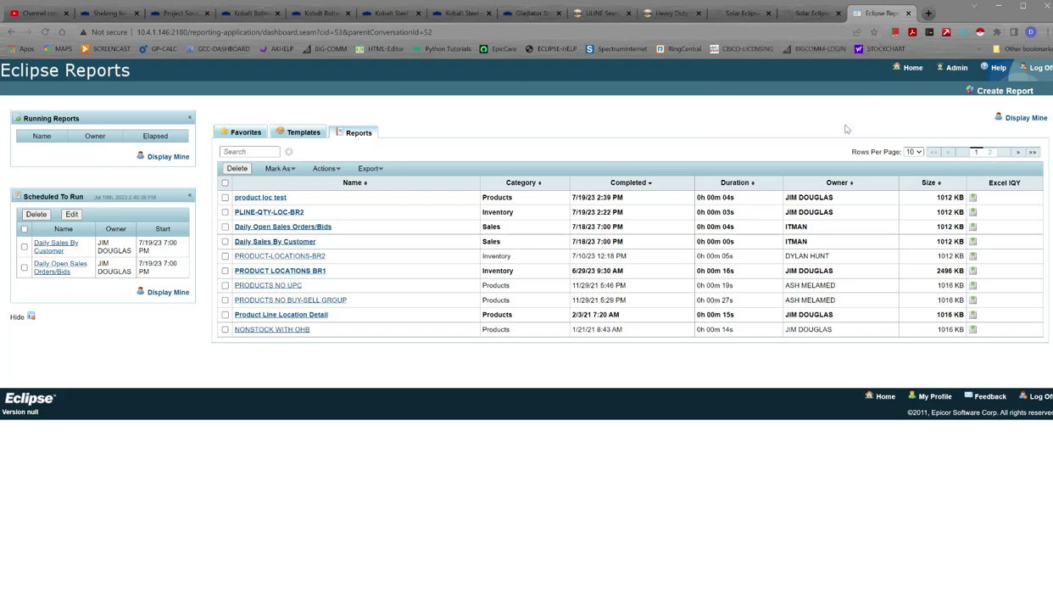
left_click(974, 197)
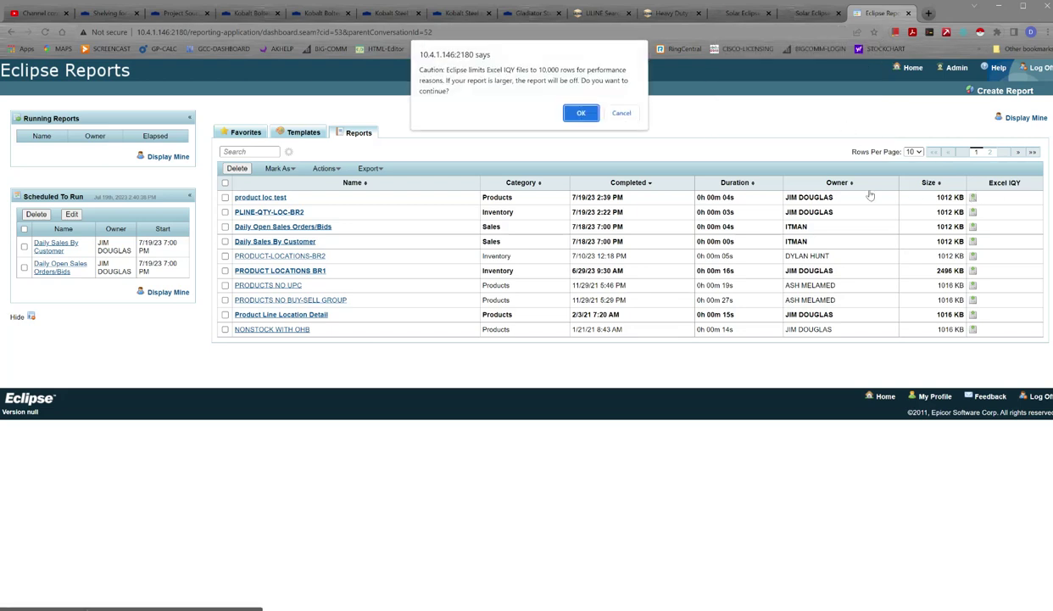
left_click(581, 113)
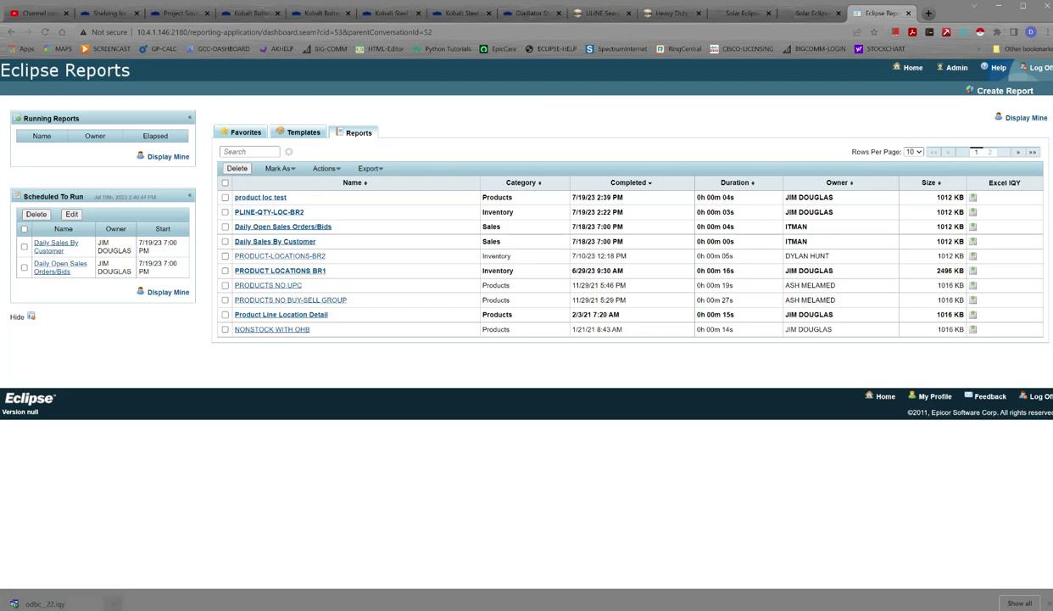
left_click(111, 603)
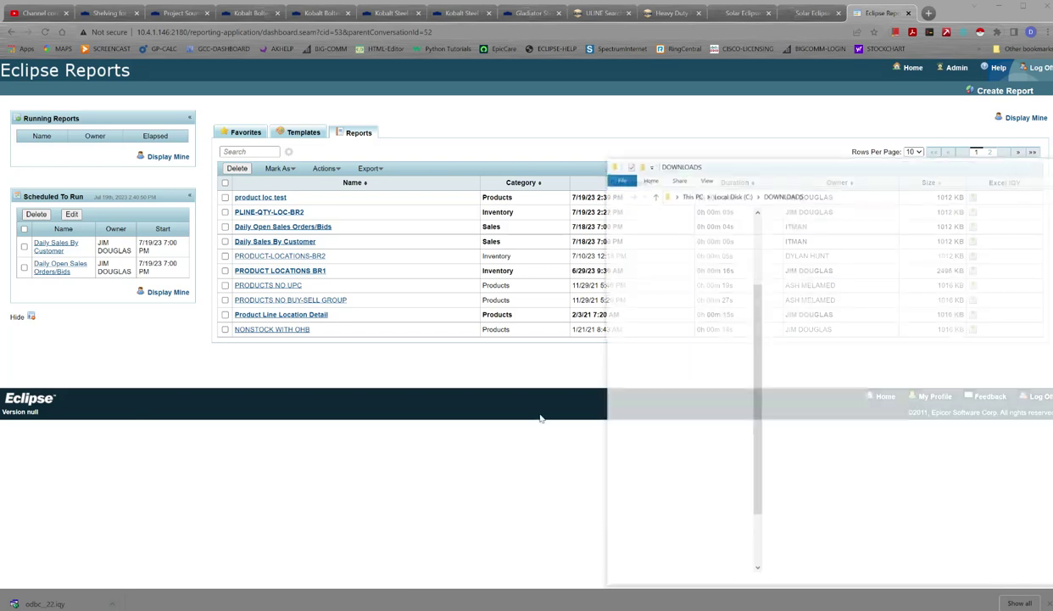
Open odbc_22.iqy from DOWNLOADS to load the branch 2 product locations into Excel.
left_click_drag(852, 168, 596, 113)
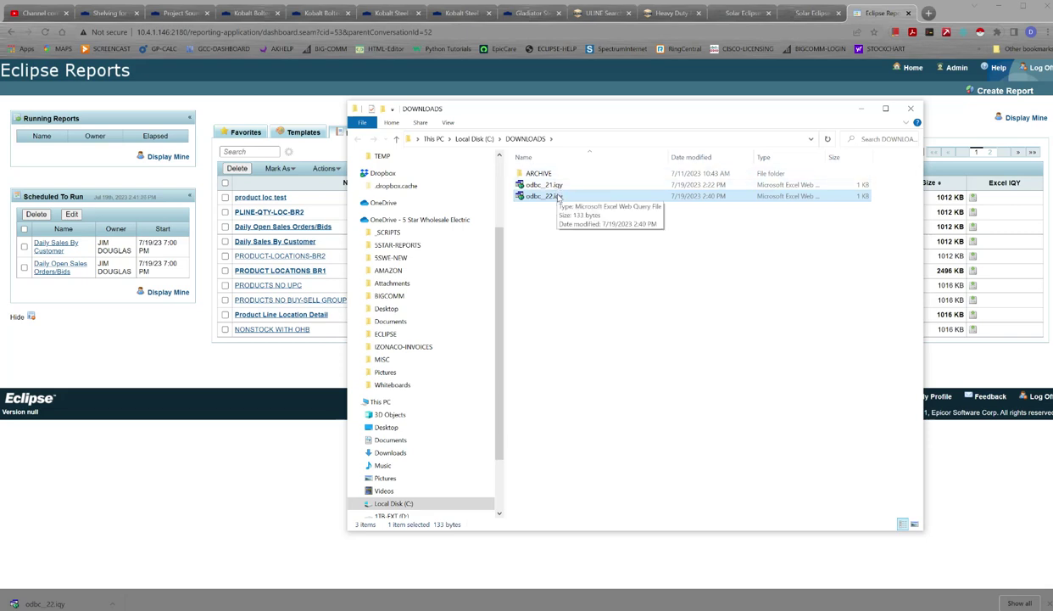
double_click(558, 197)
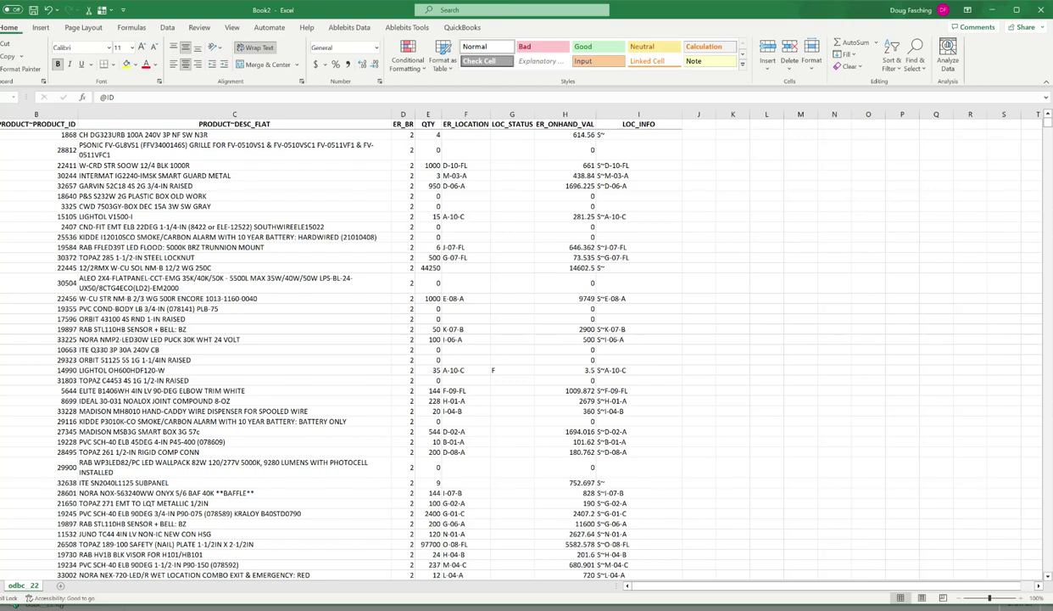
left_click(12, 9)
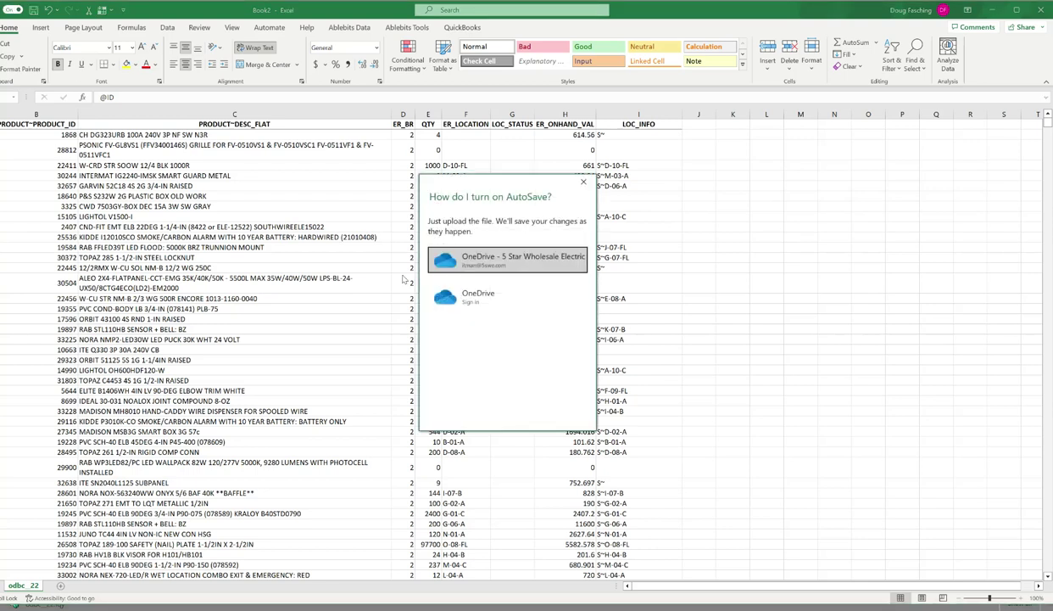
left_click(582, 182)
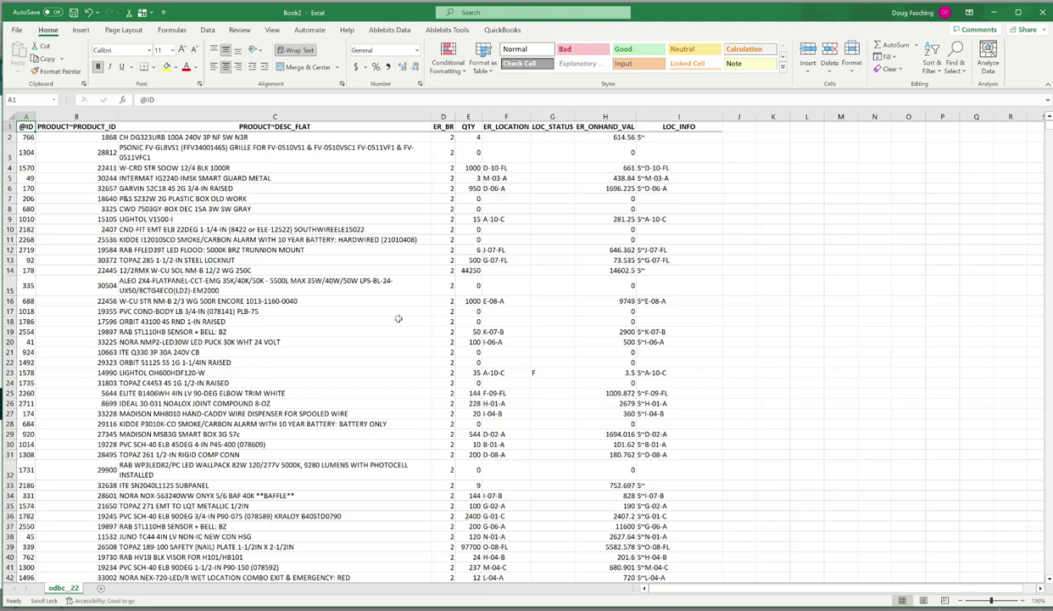
left_click(28, 138)
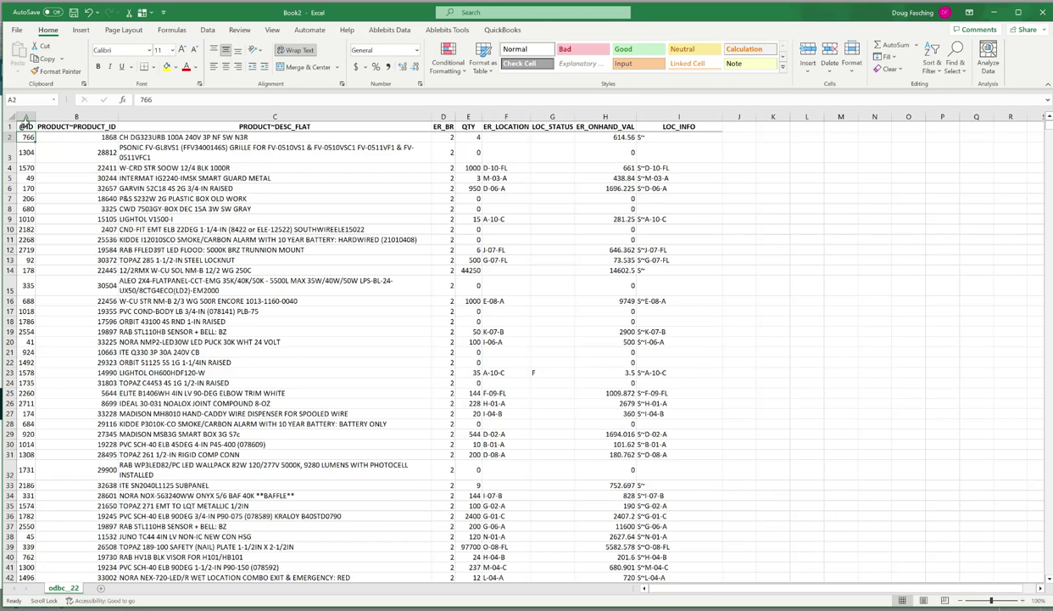
right_click(76, 117)
key("Escape")
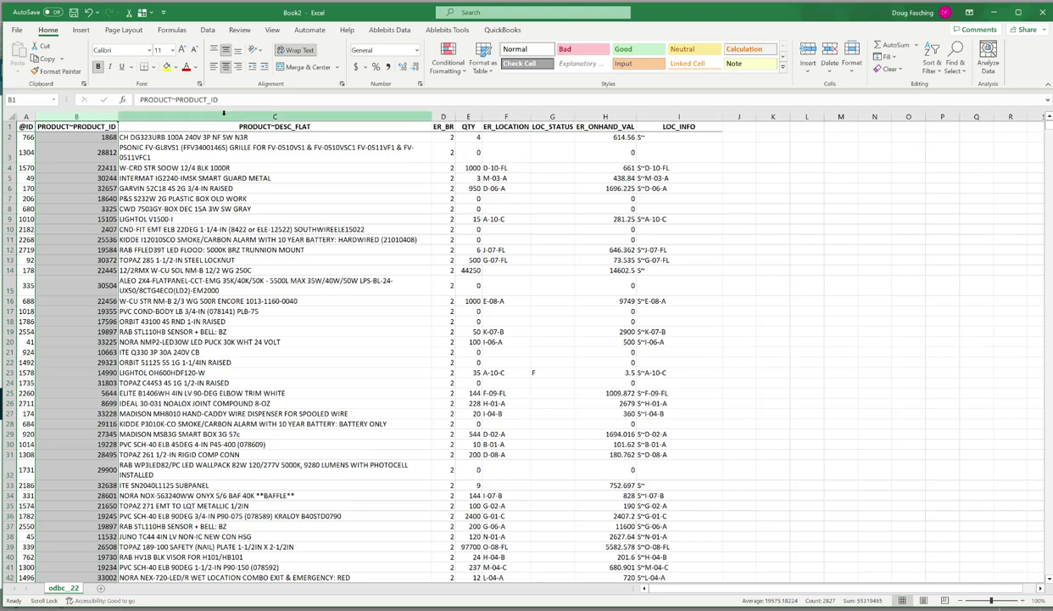
left_click(188, 117)
left_click(441, 117)
scroll(460, 263, "down", 15)
scroll(456, 295, "up", 15)
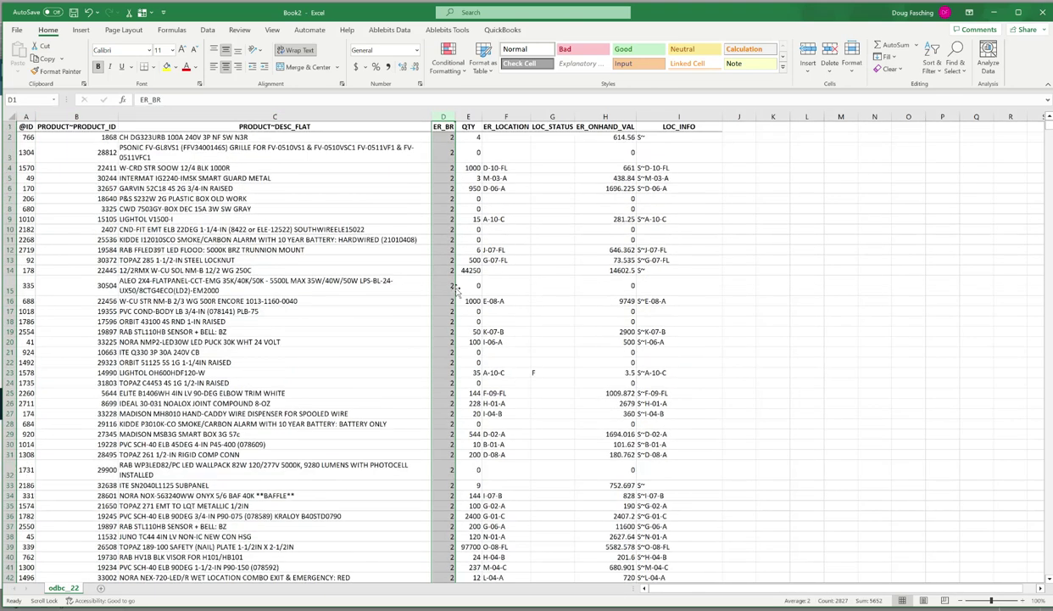
left_click(468, 117)
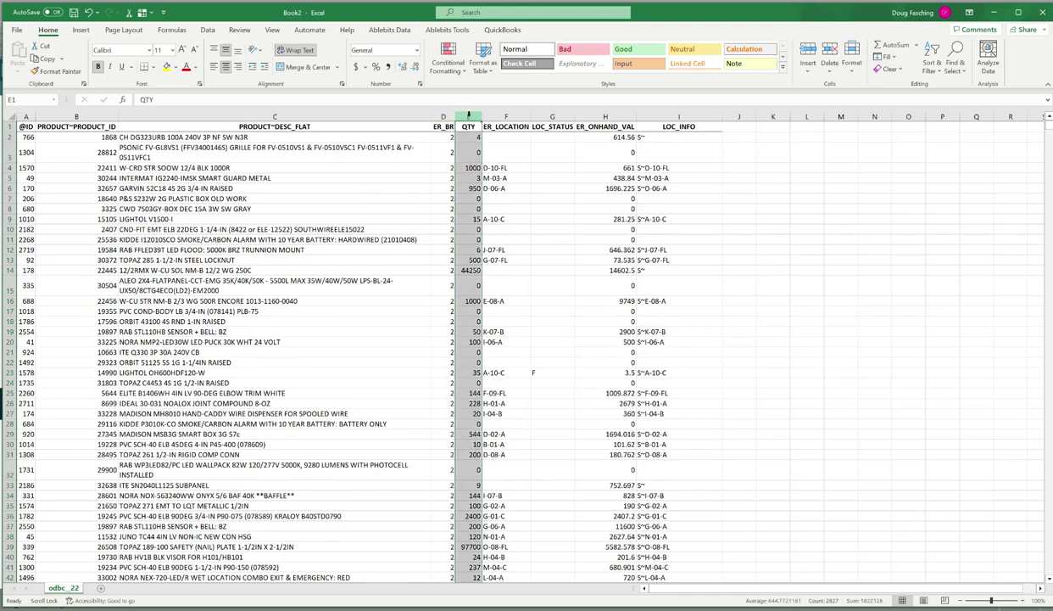
left_click(521, 116)
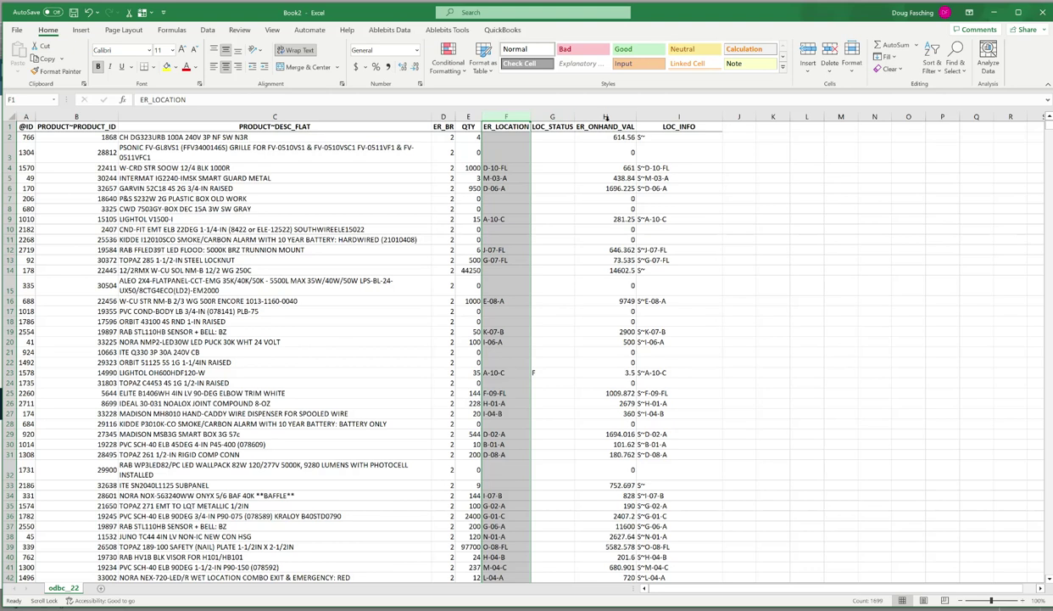
left_click(594, 116)
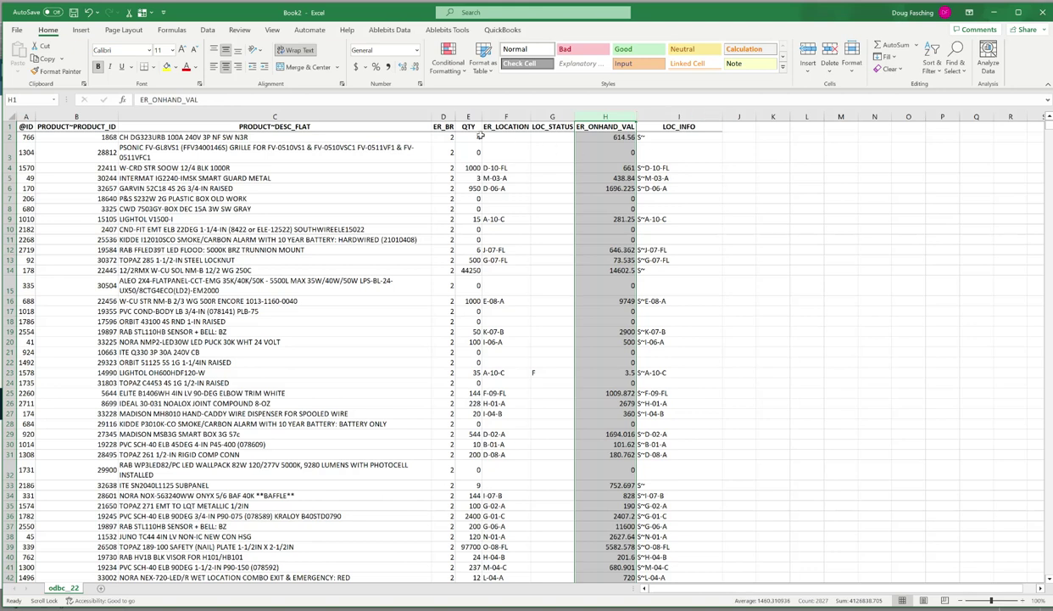
left_click(507, 117)
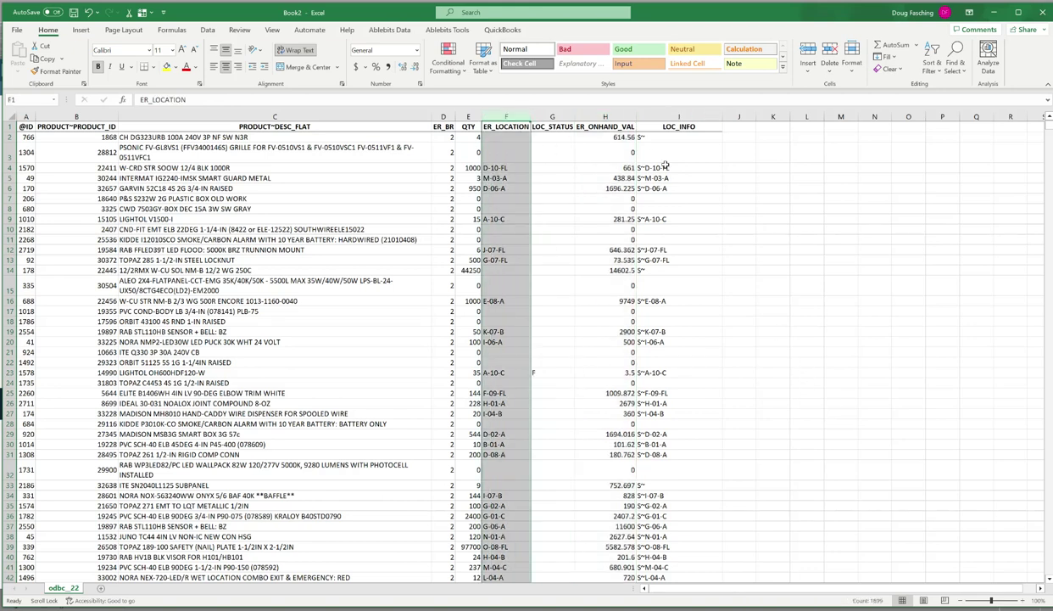
left_click(662, 117)
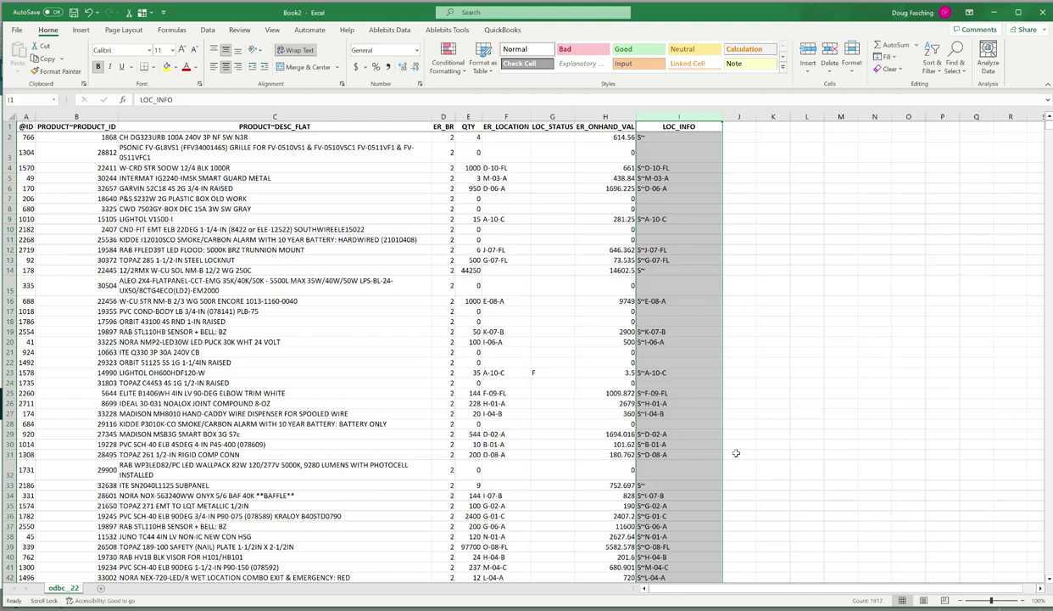
scroll(733, 454, "down", 7)
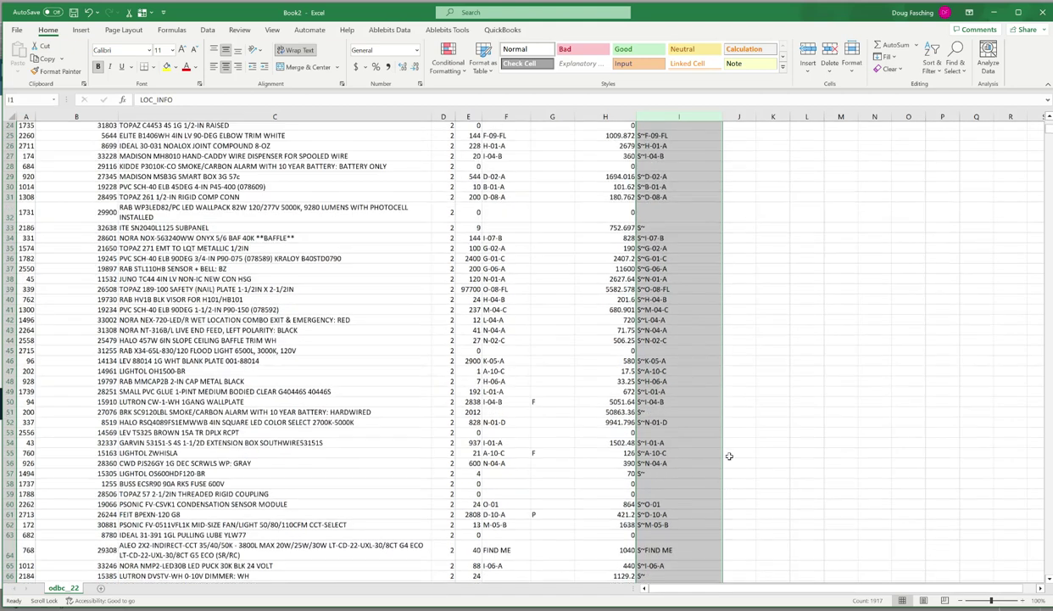
scroll(730, 456, "down", 3)
scroll(729, 455, "down", 10)
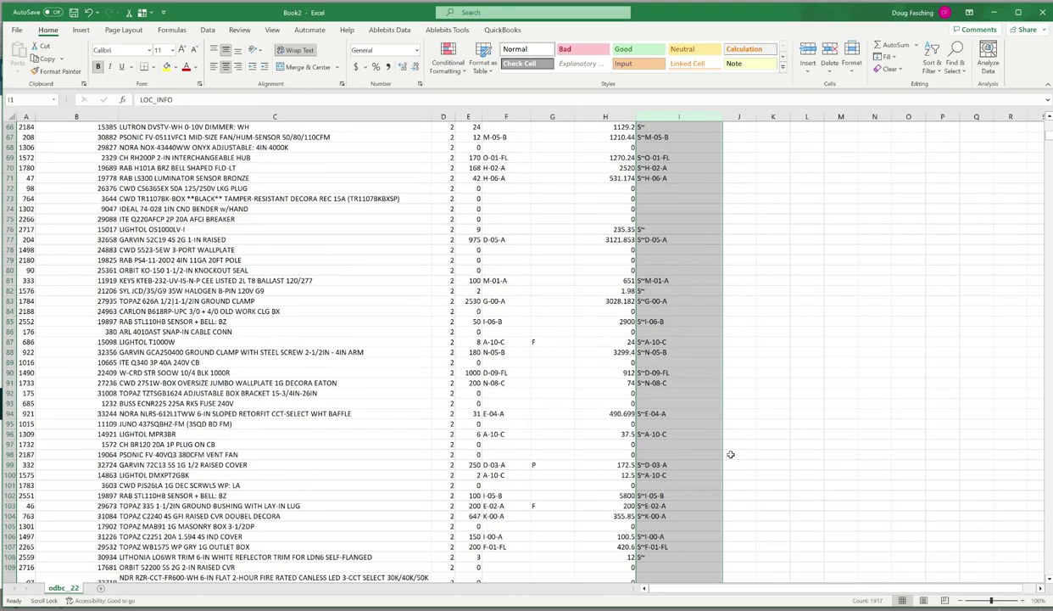
Minimize Excel, close the Downloads window, and show the Templates tab, where product loc test is listed first.
left_click(995, 13)
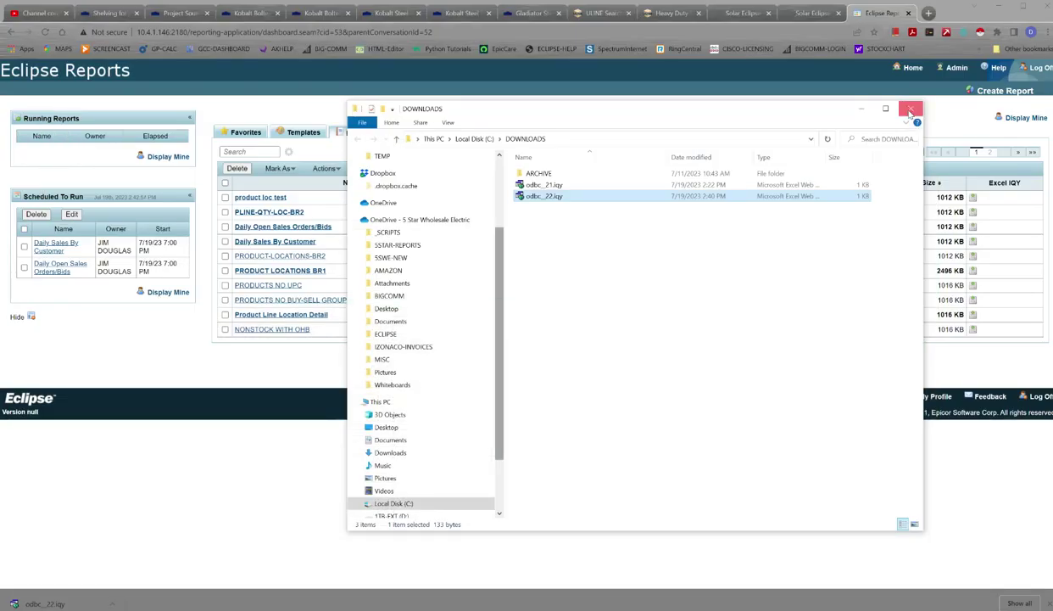
left_click(910, 110)
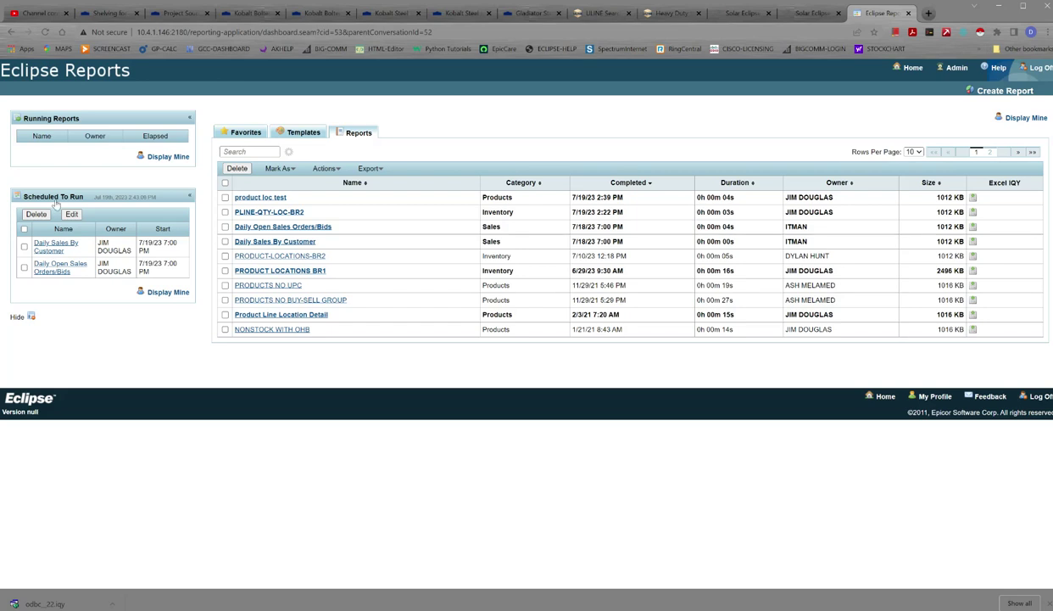
left_click(315, 134)
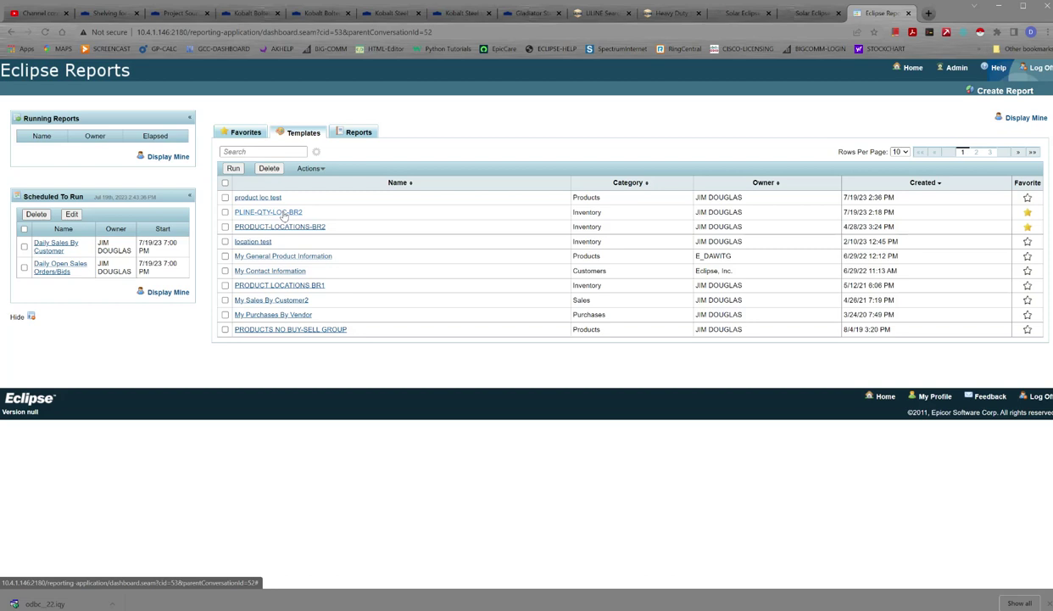
Open the PLINE-QTY-LOC-BR2 template and preview its sample report data and table actions.
left_click(283, 215)
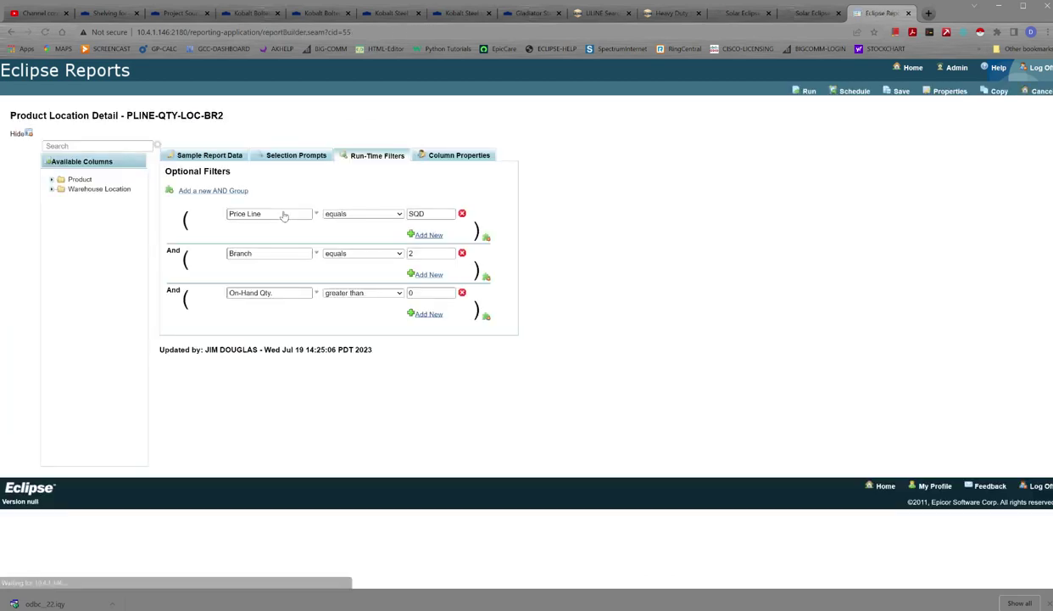
left_click(223, 156)
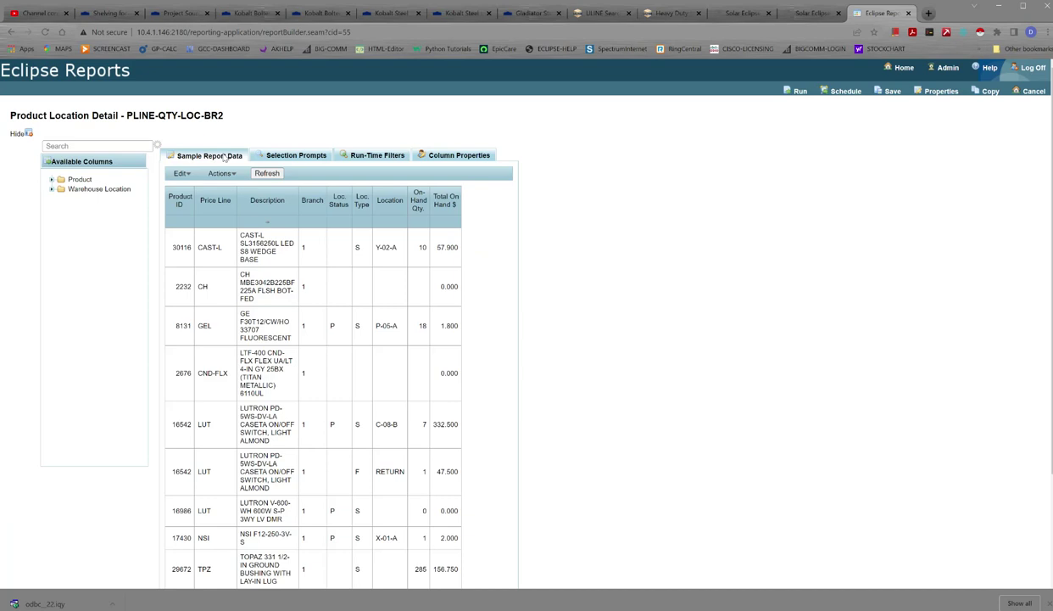
left_click(220, 173)
left_click(576, 313)
Review its run-time filters: price line SQD, branch 2, on-hand quantity above 0.
left_click(299, 155)
left_click(368, 156)
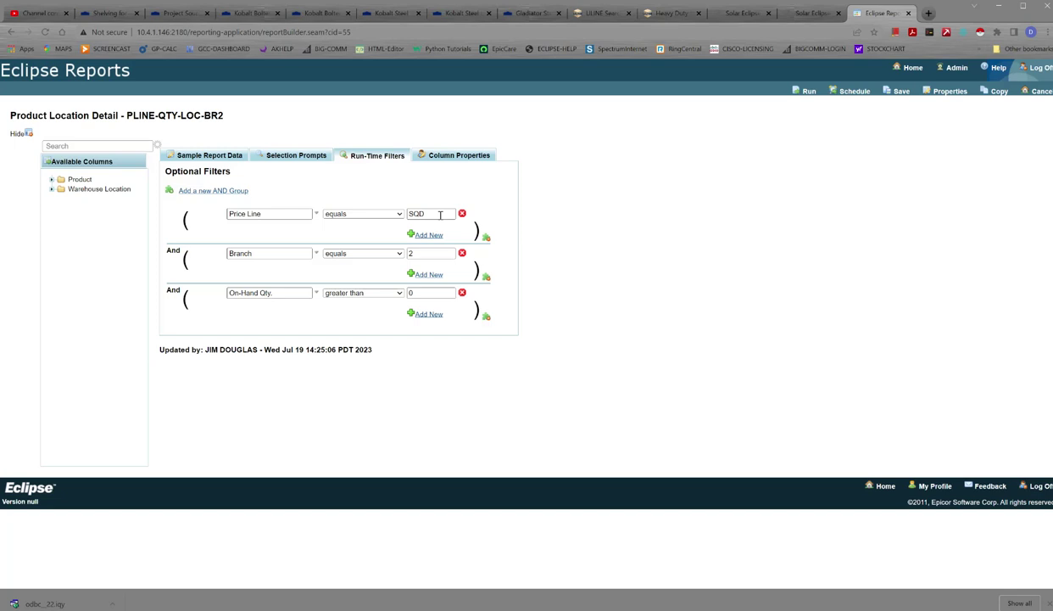
left_click(440, 215)
Switch to Epicor Eclipse and open Product maintenance from the Maintenance menu.
key("alt+Tab")
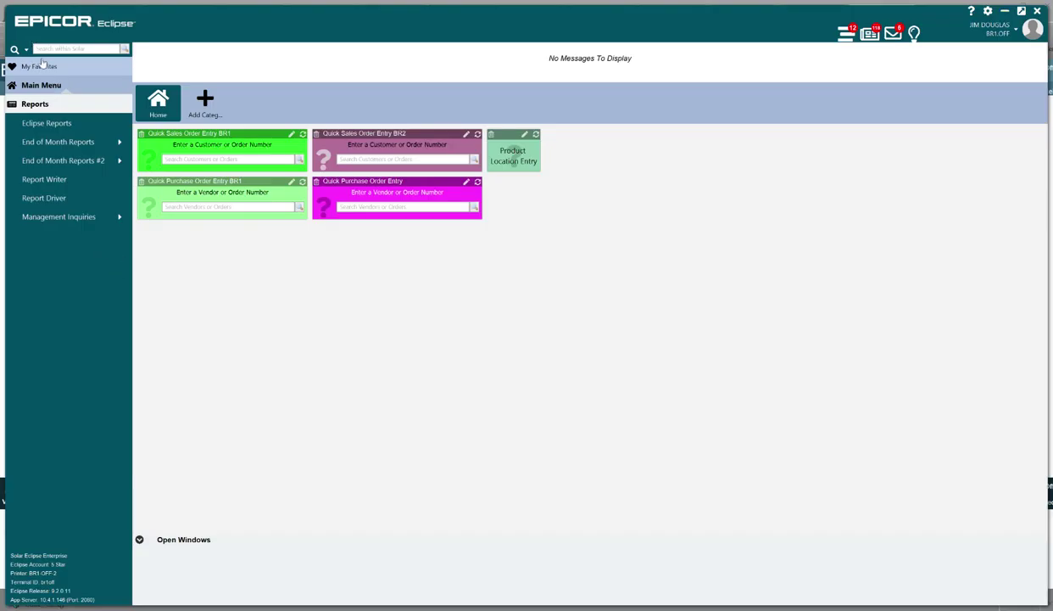
left_click(43, 86)
left_click(44, 85)
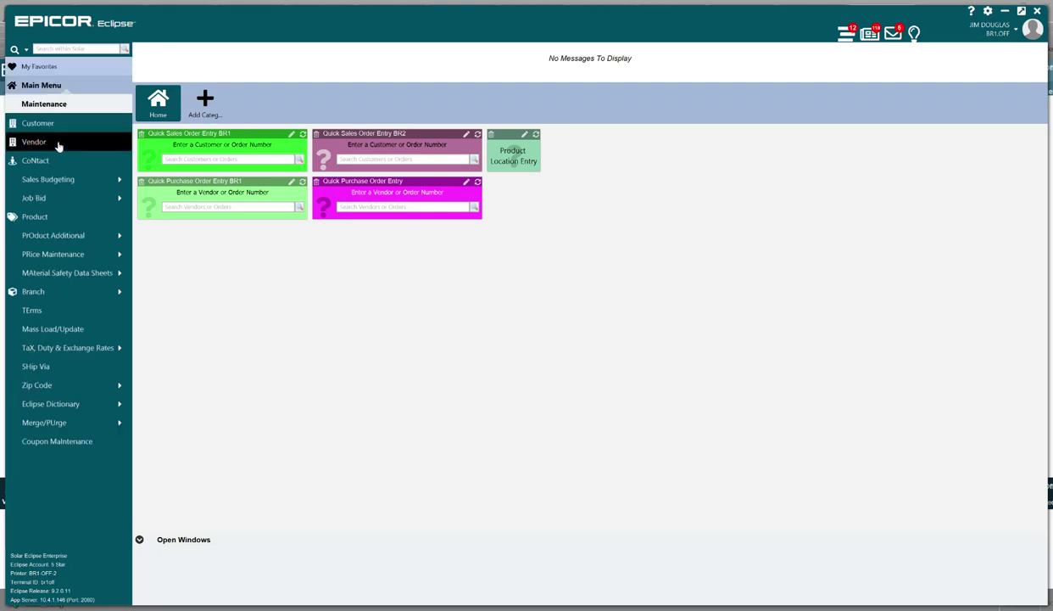
left_click(65, 219)
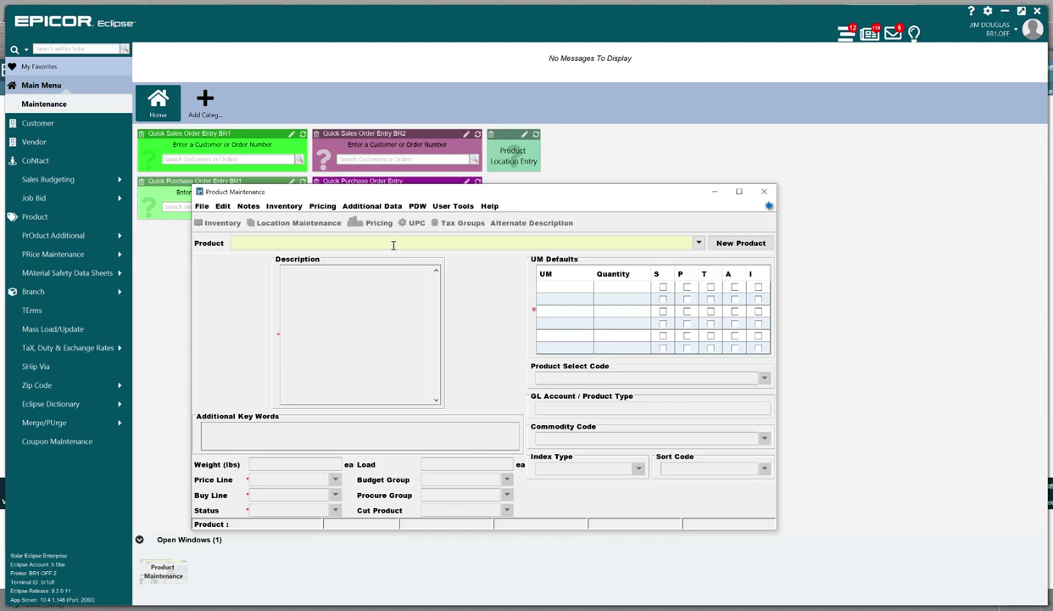
Find LEV 7899 20A GFI BROWN via 'leviton' and '789', confirm price line LEV, return to the browser.
type("leviton")
key("Return")
type("789")
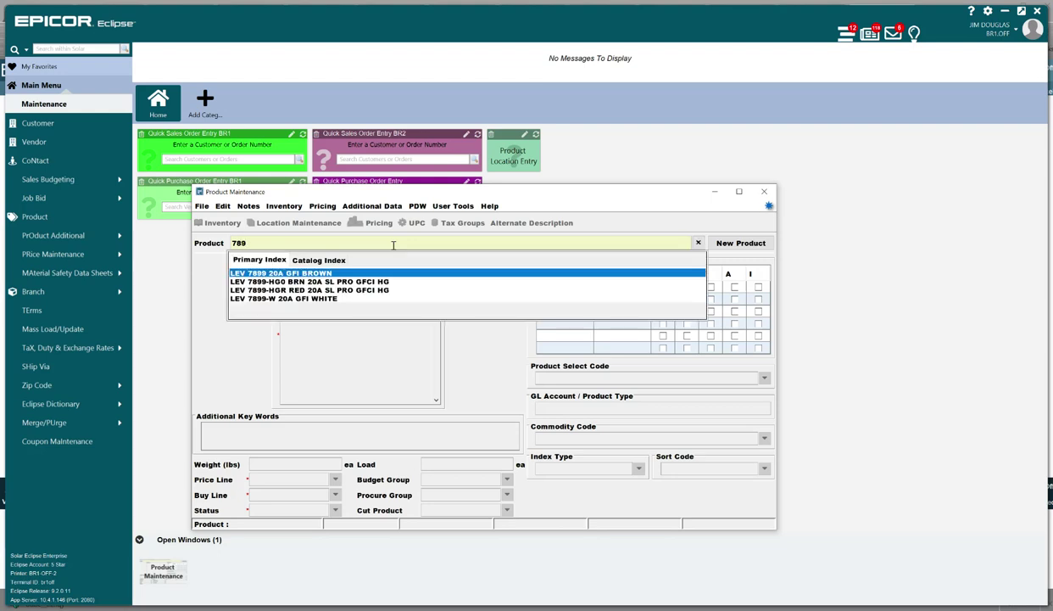
key("Return")
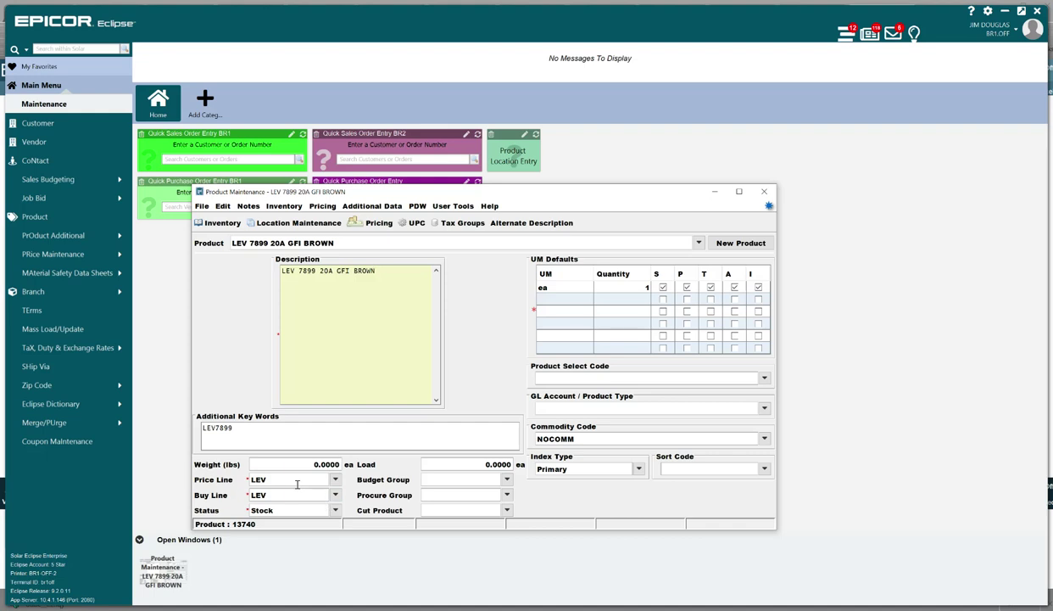
left_click(296, 484)
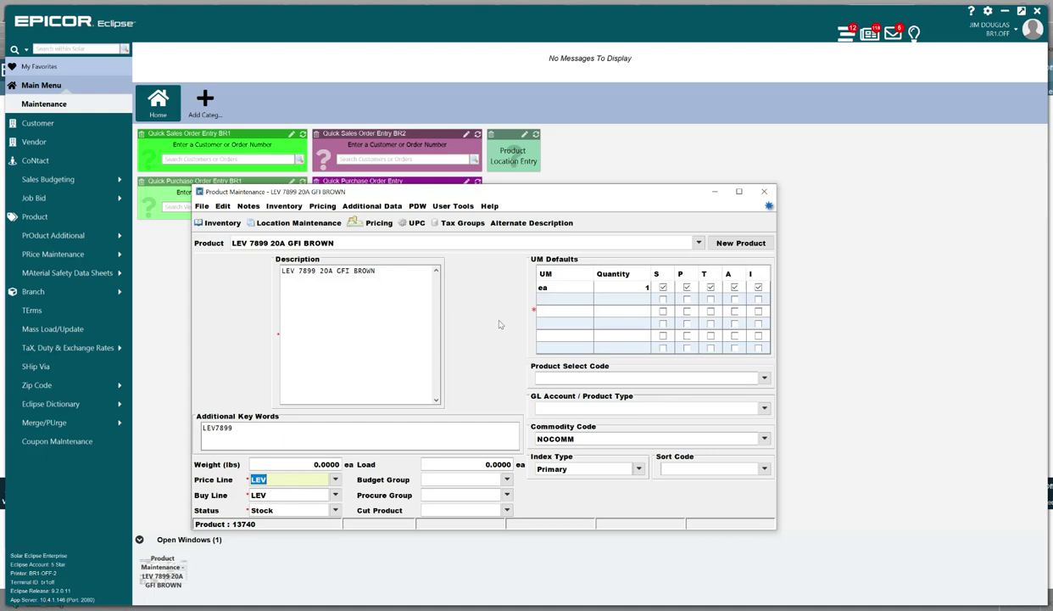
left_click(715, 192)
left_click(976, 13)
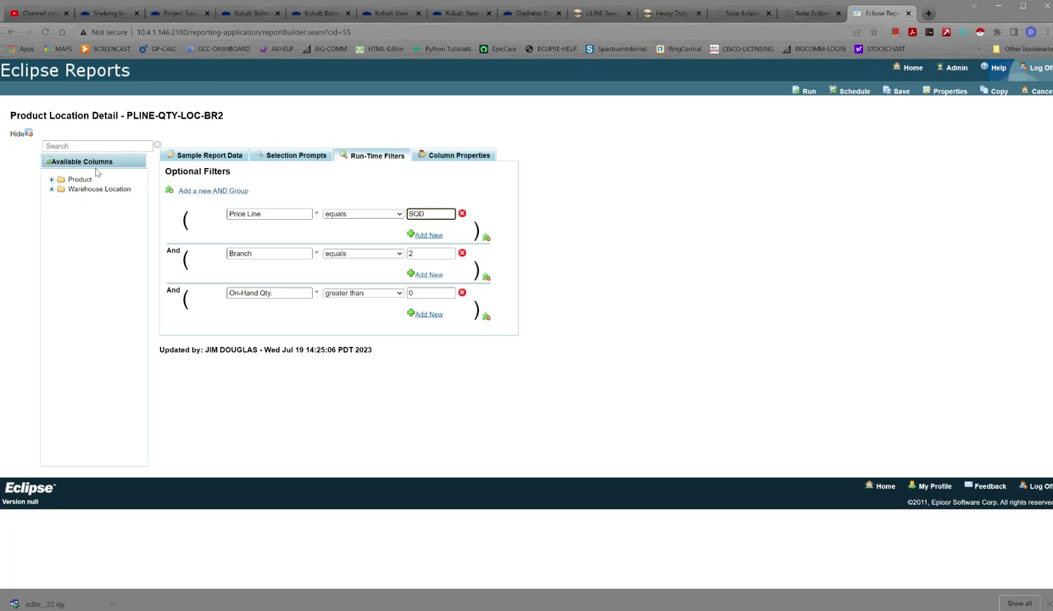
Open the product loc test template from Home and add a user in its Properties sharing field.
left_click(914, 69)
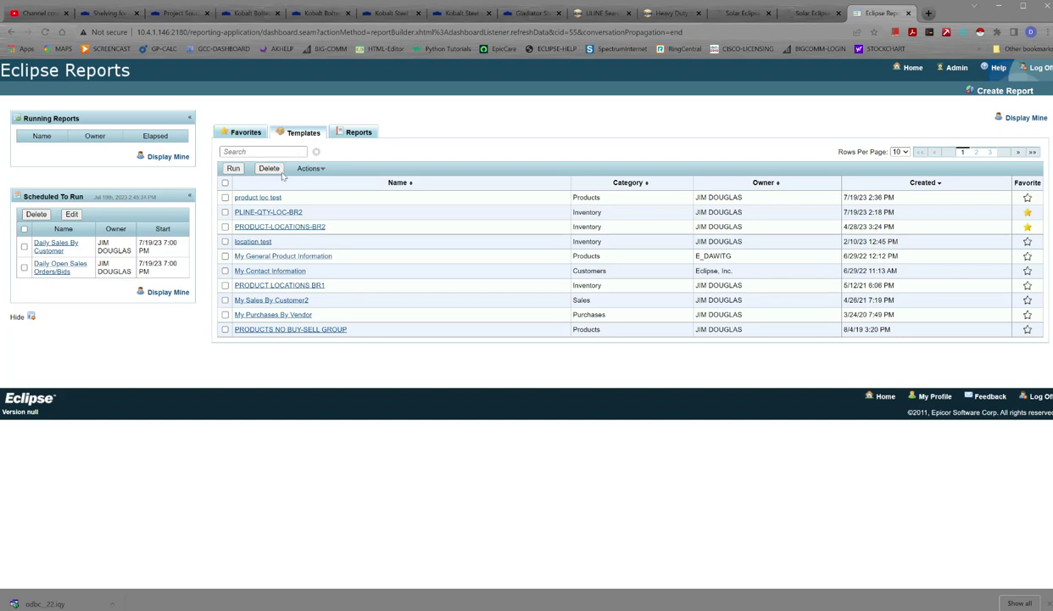
left_click(271, 198)
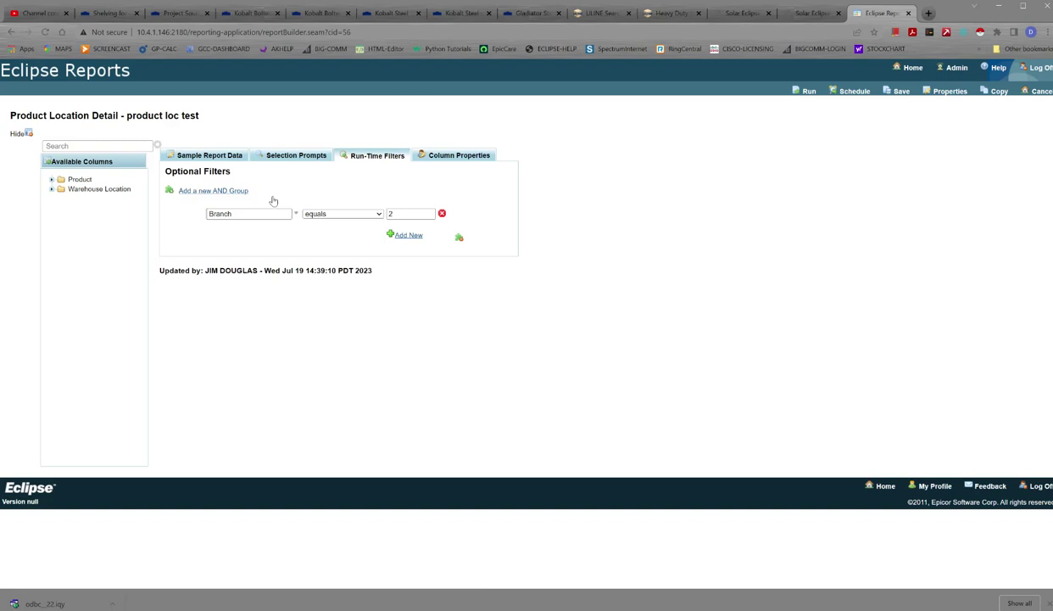
left_click(955, 91)
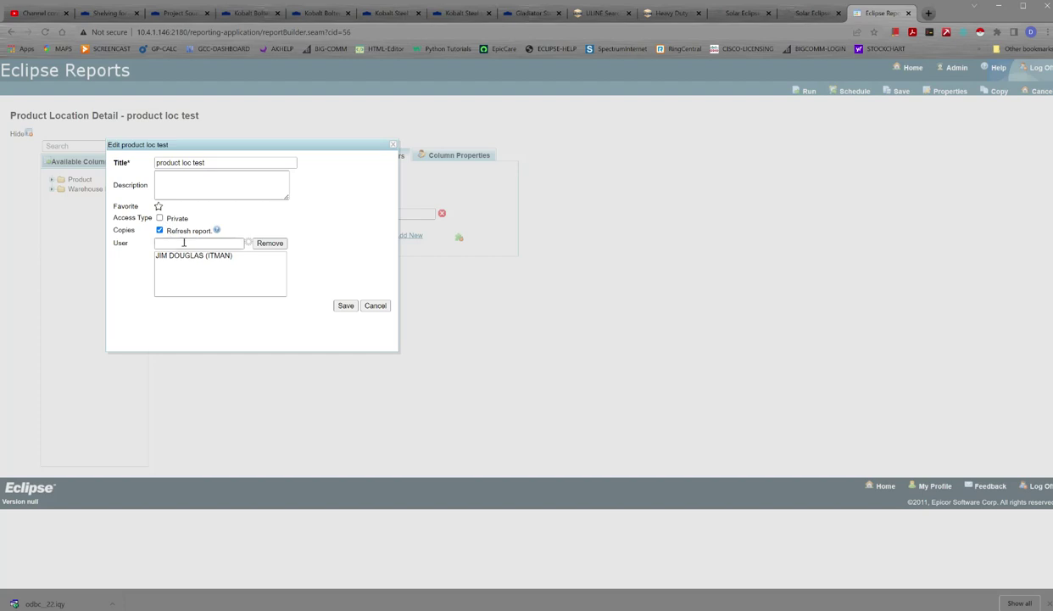
left_click(230, 243)
type("be")
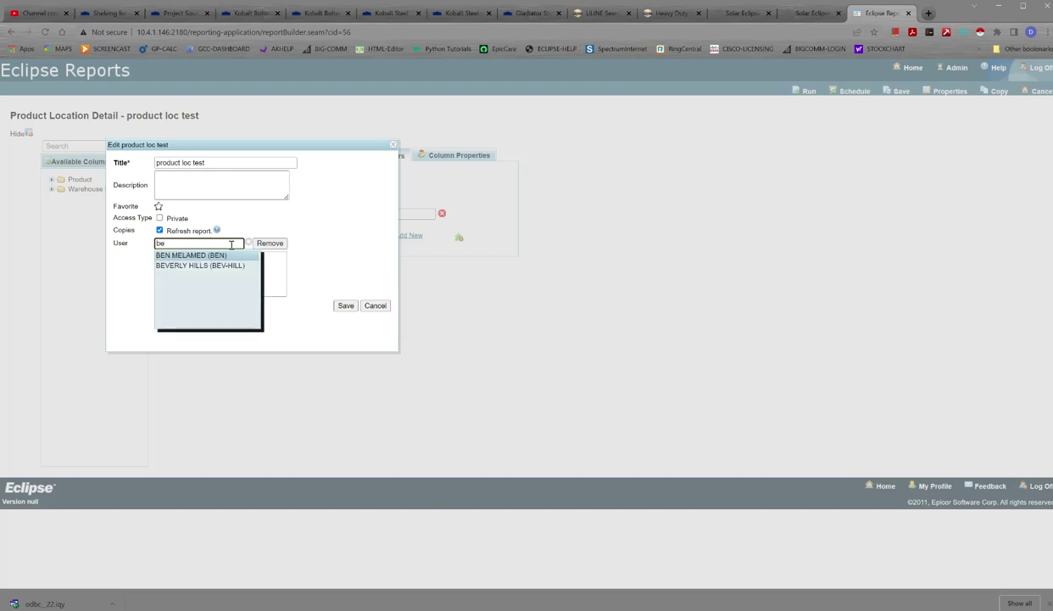
key("Return")
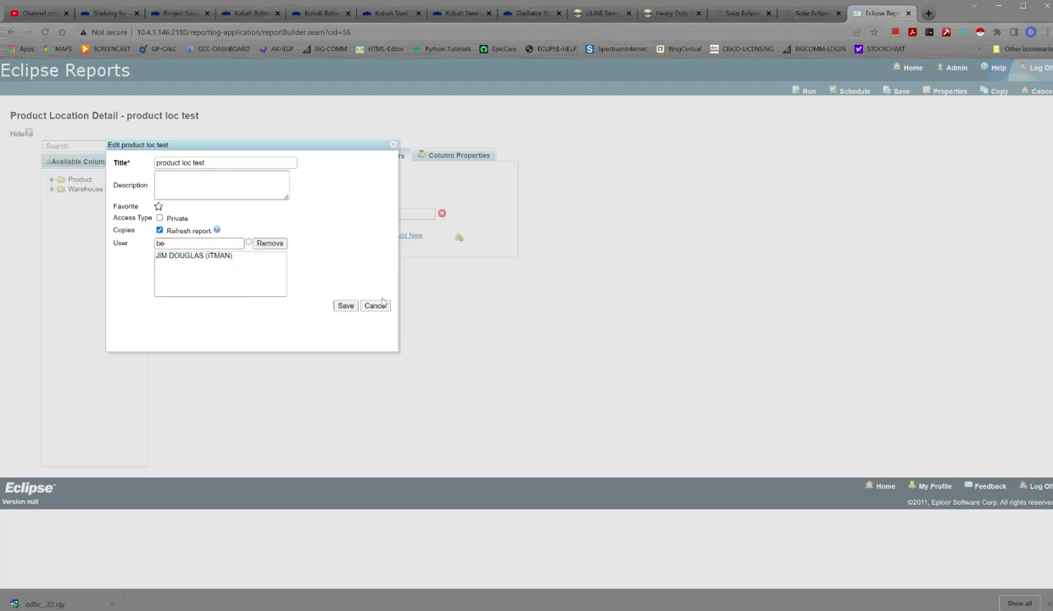
left_click(376, 306)
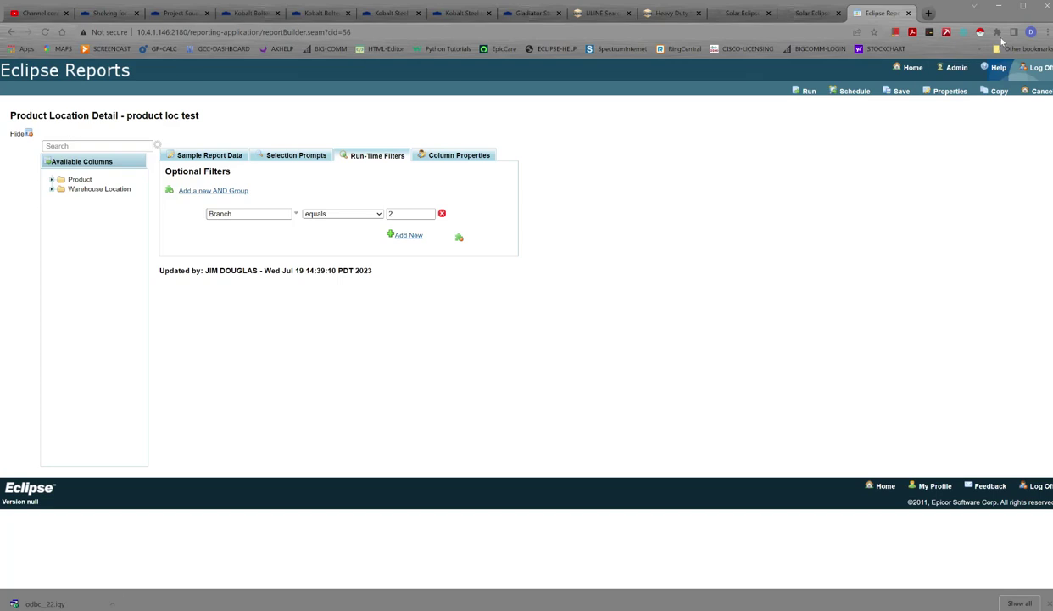
Go back to the dashboard and list generated reports, with the product loc test run first.
left_click(913, 68)
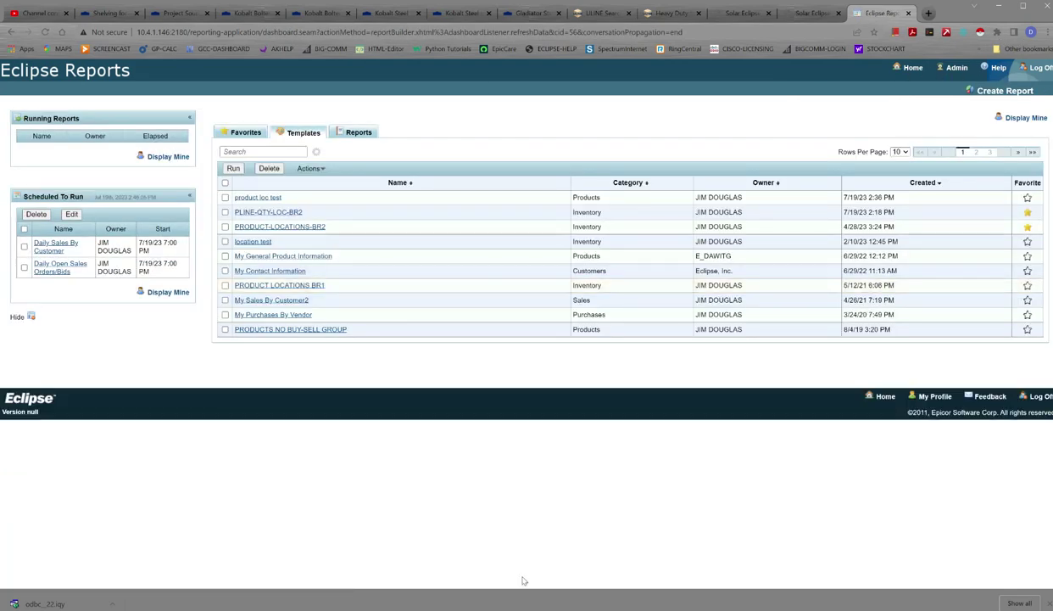
left_click(343, 132)
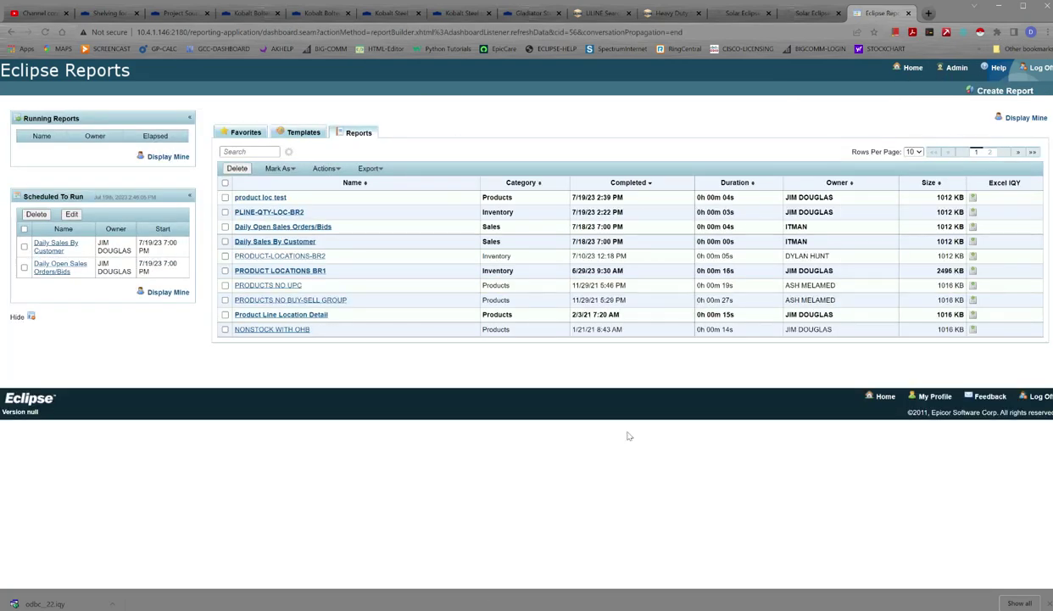